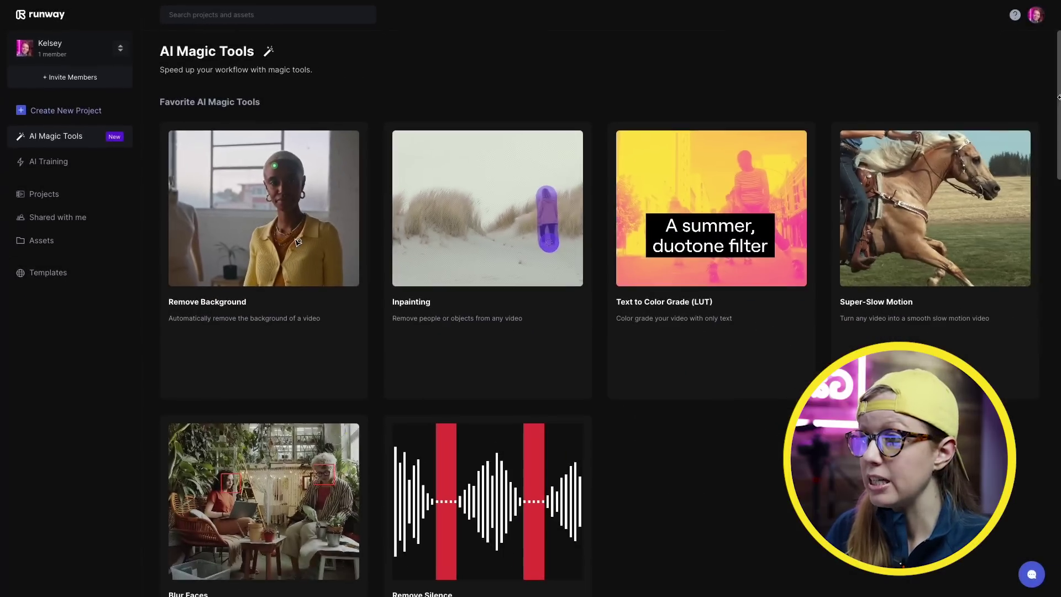
pyautogui.scroll(-5, 1045, 144)
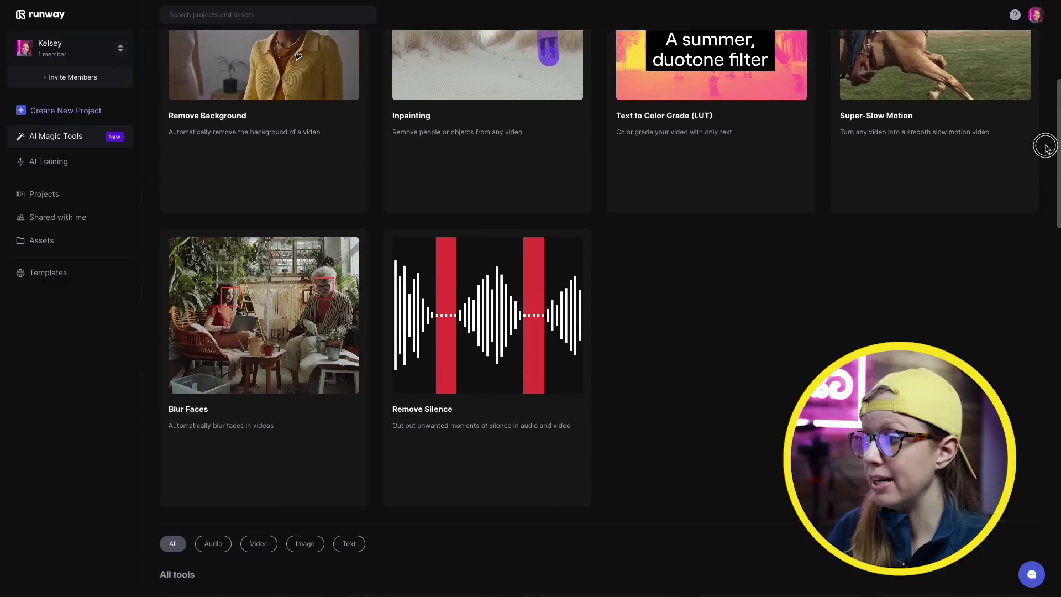
pyautogui.scroll(-5, 1043, 168)
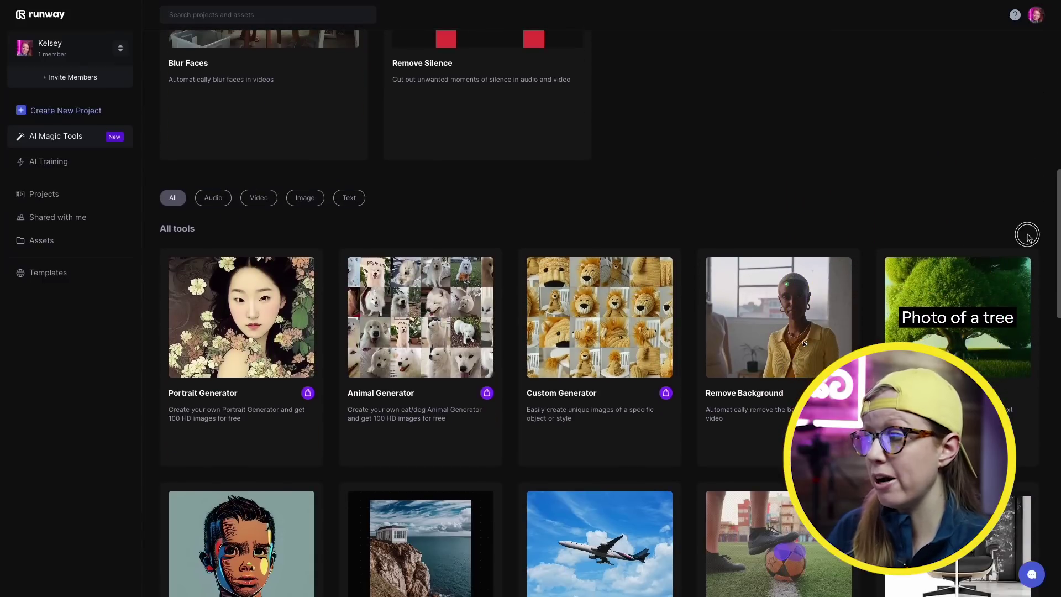
pyautogui.scroll(-1, 1028, 240)
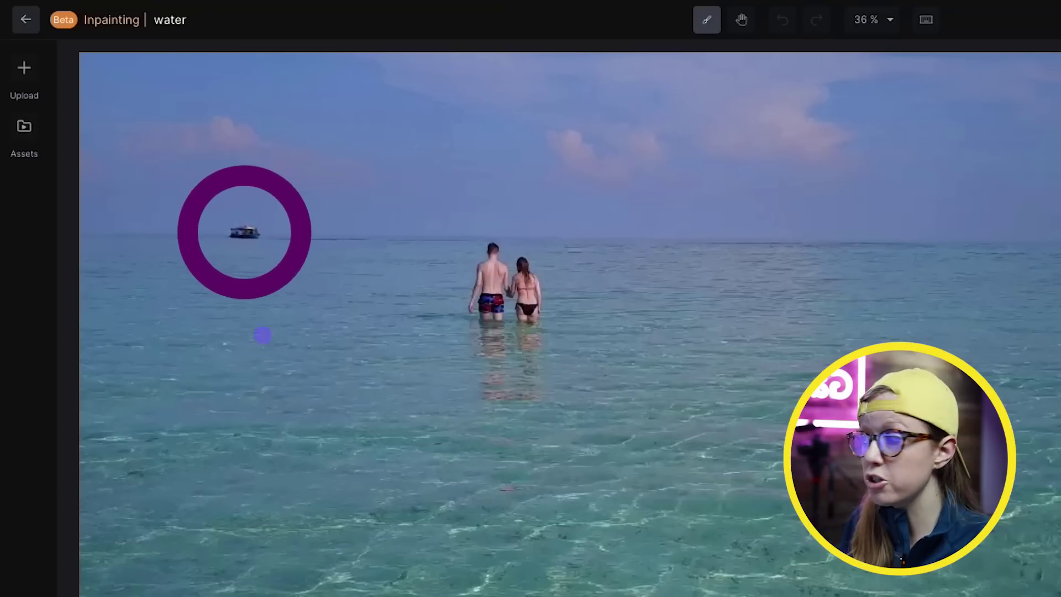
# - Inpaint away the distant boat and the sunbathers on the beach, then preview the cleaned clip
pyautogui.moveTo(245, 227); pyautogui.dragTo(235, 227)
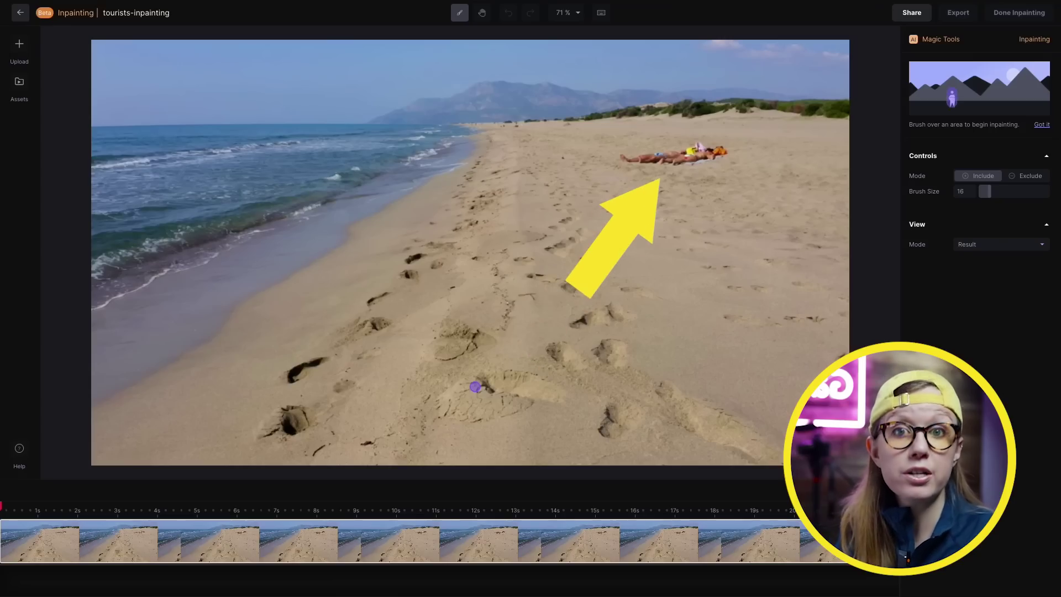
pyautogui.moveTo(717, 143); pyautogui.dragTo(630, 156)
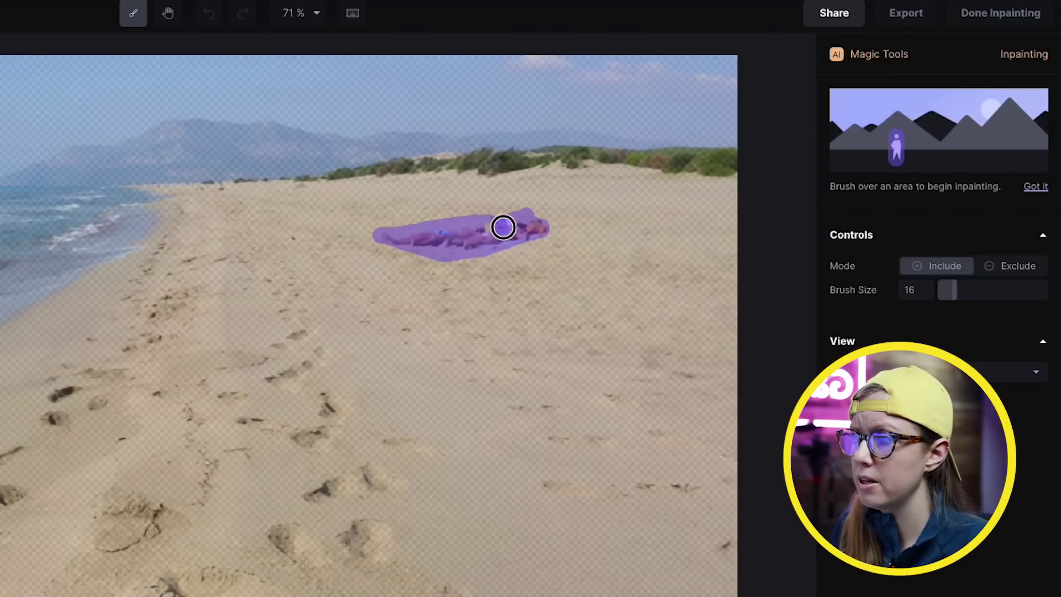
pyautogui.moveTo(518, 222); pyautogui.dragTo(521, 220)
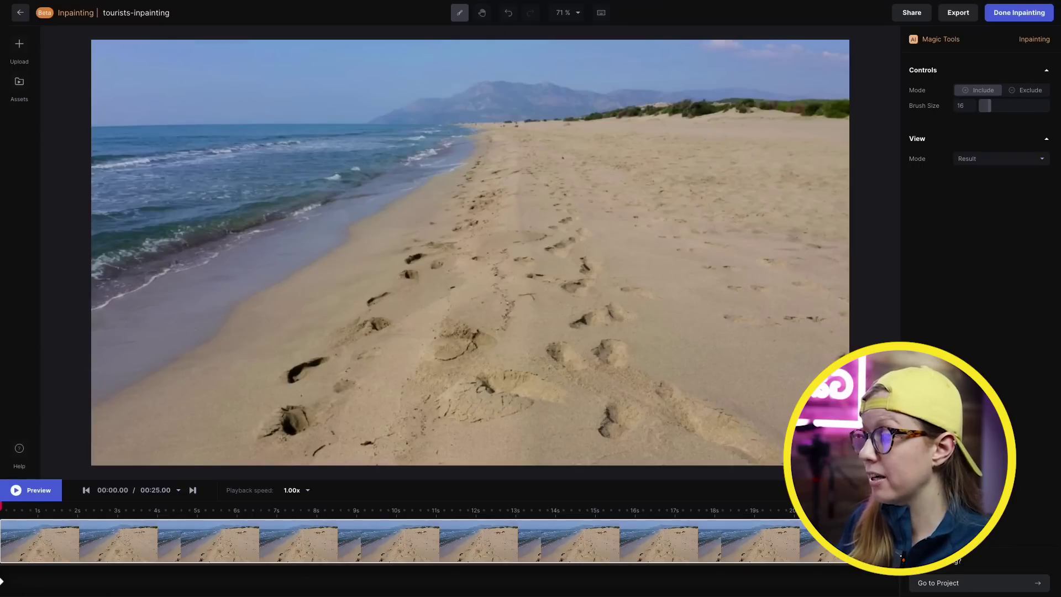
pyautogui.press('space')
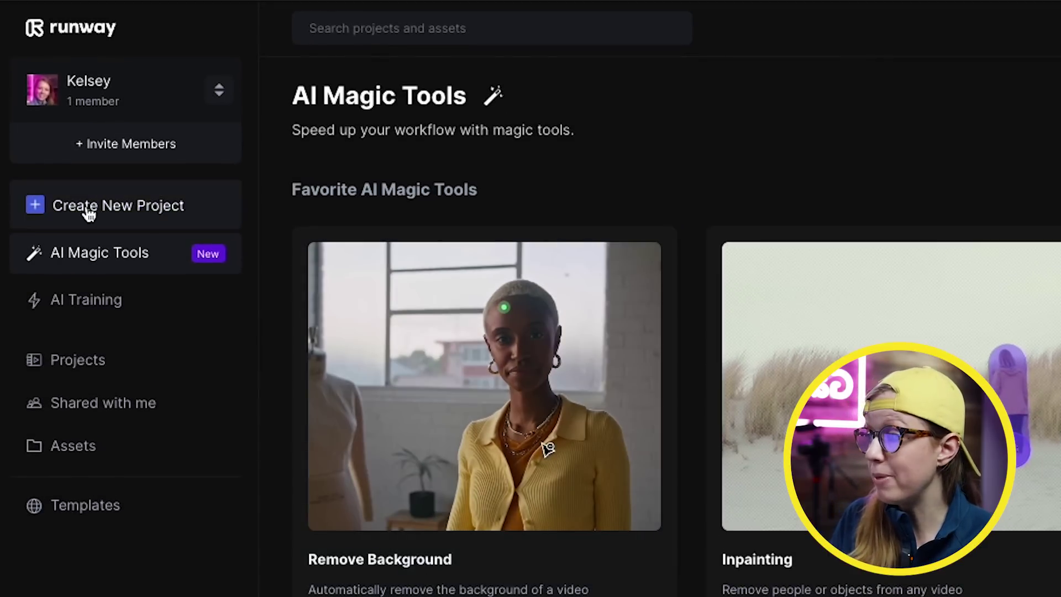
# - Start a Green Screen project with the male runner clip and mask his raised shoe
pyautogui.click(89, 210)
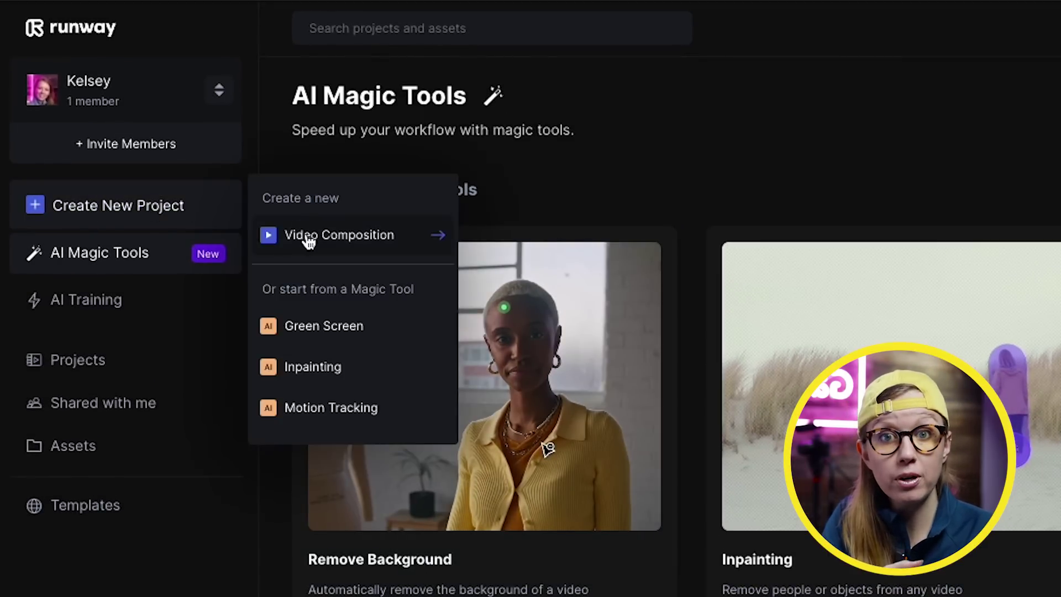
pyautogui.click(201, 176)
pyautogui.click(172, 209)
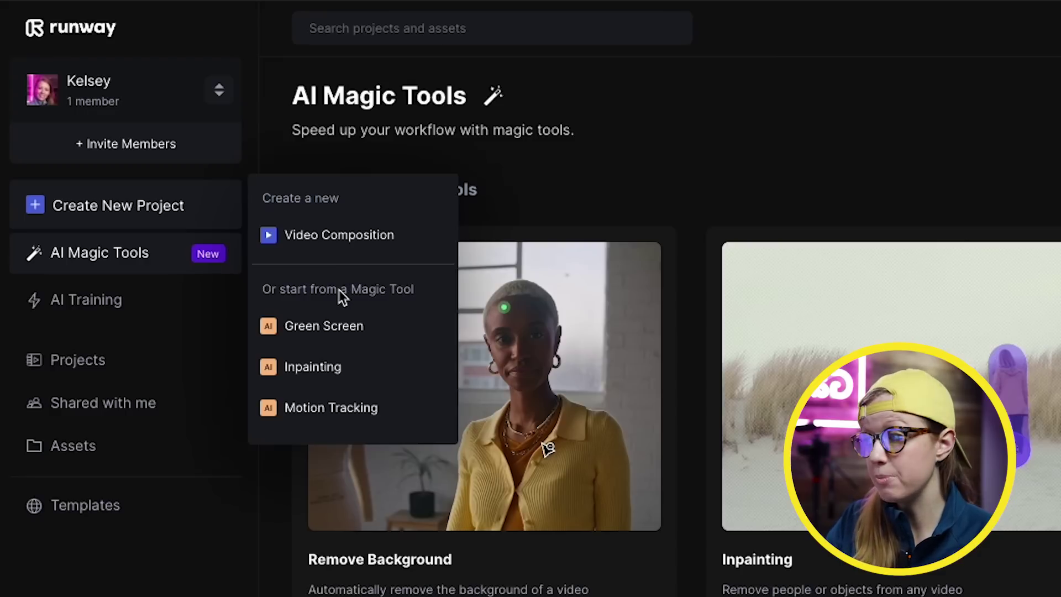
pyautogui.click(334, 329)
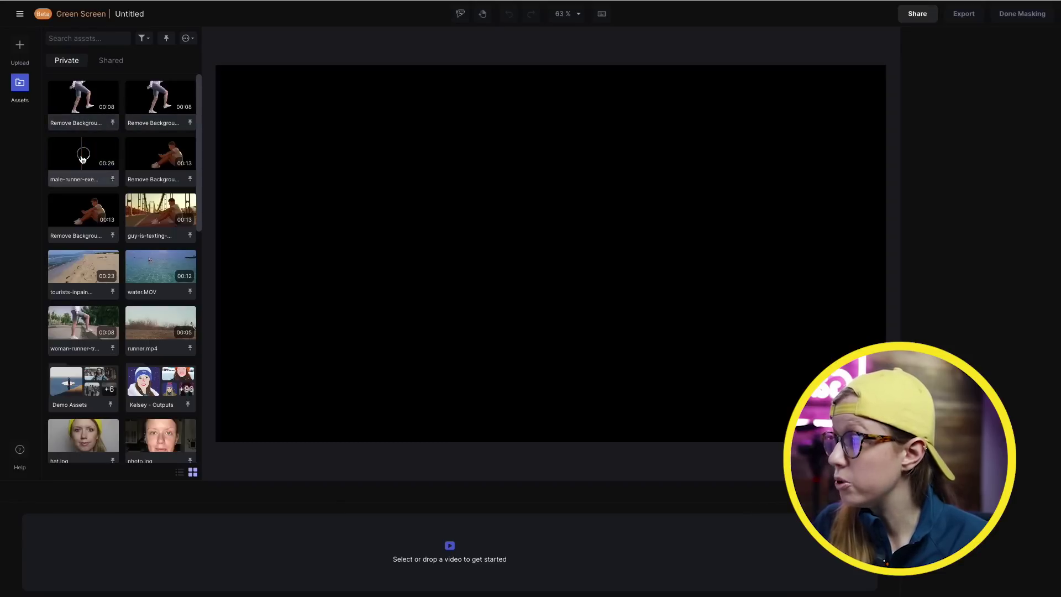
pyautogui.moveTo(81, 159); pyautogui.dragTo(499, 337)
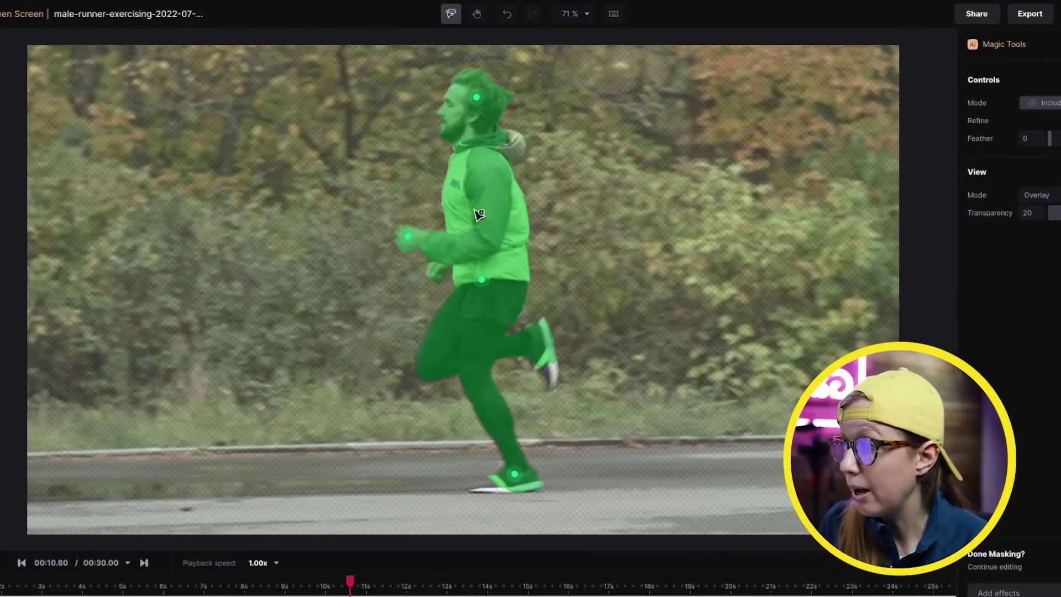
pyautogui.click(550, 370)
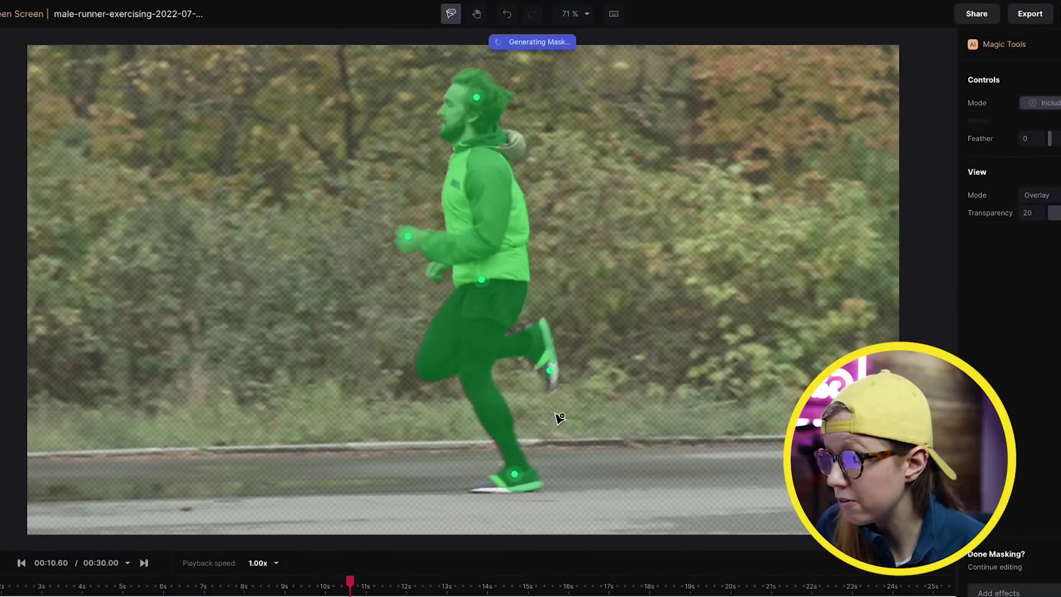
# - Add mask points on the runner's front shoe and view his legs at 200% zoom
pyautogui.click(503, 490)
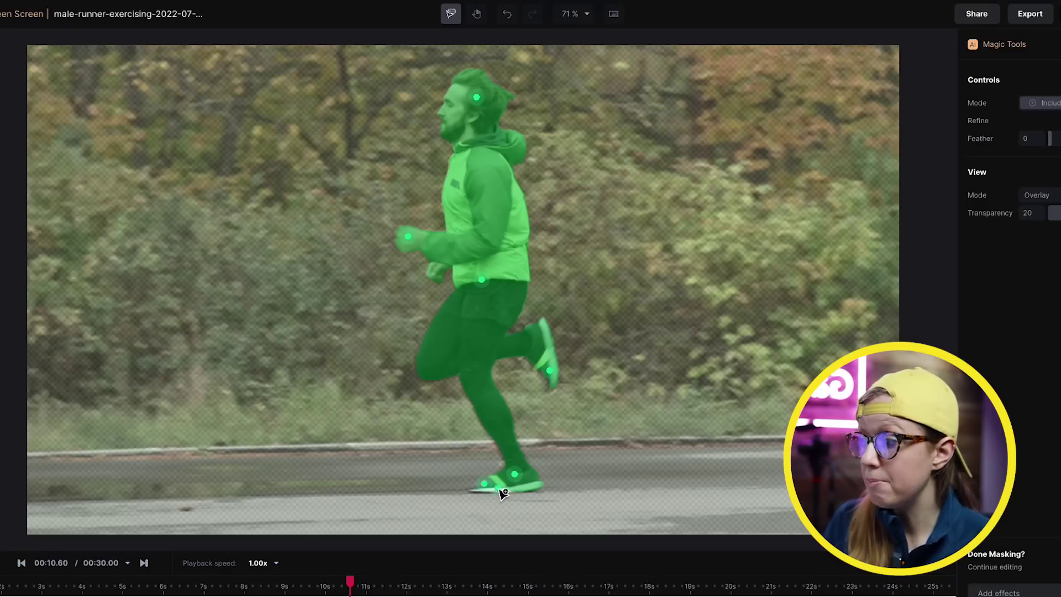
pyautogui.click(500, 490)
pyautogui.click(587, 13)
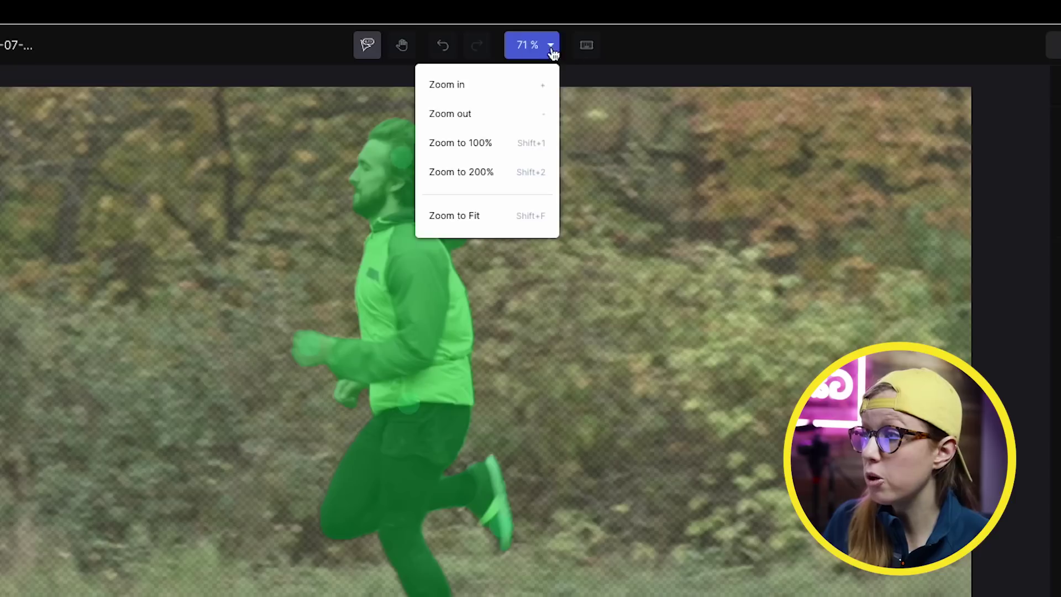
pyautogui.click(551, 113)
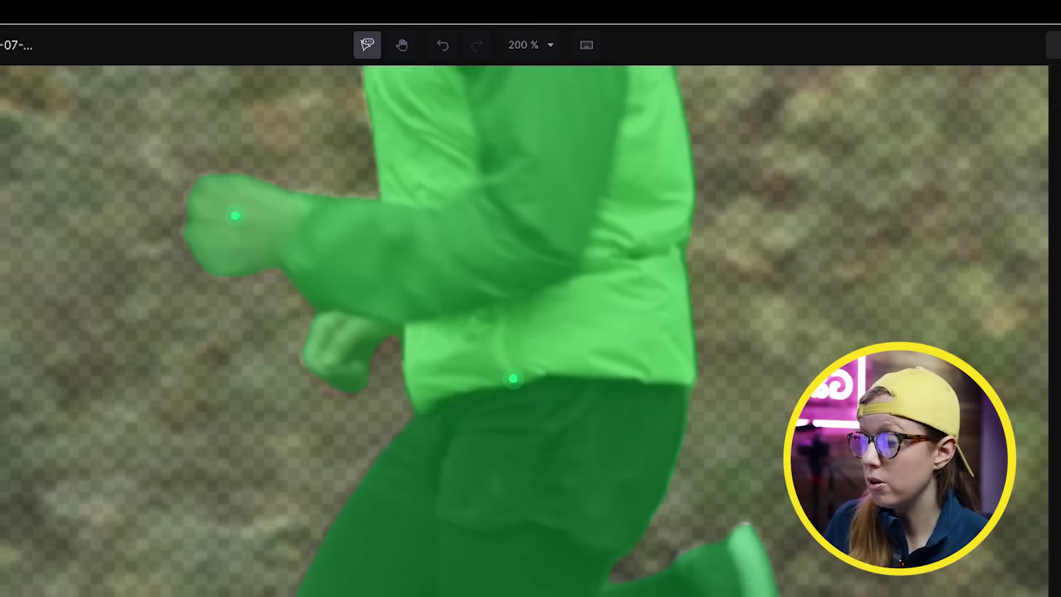
pyautogui.press('h')
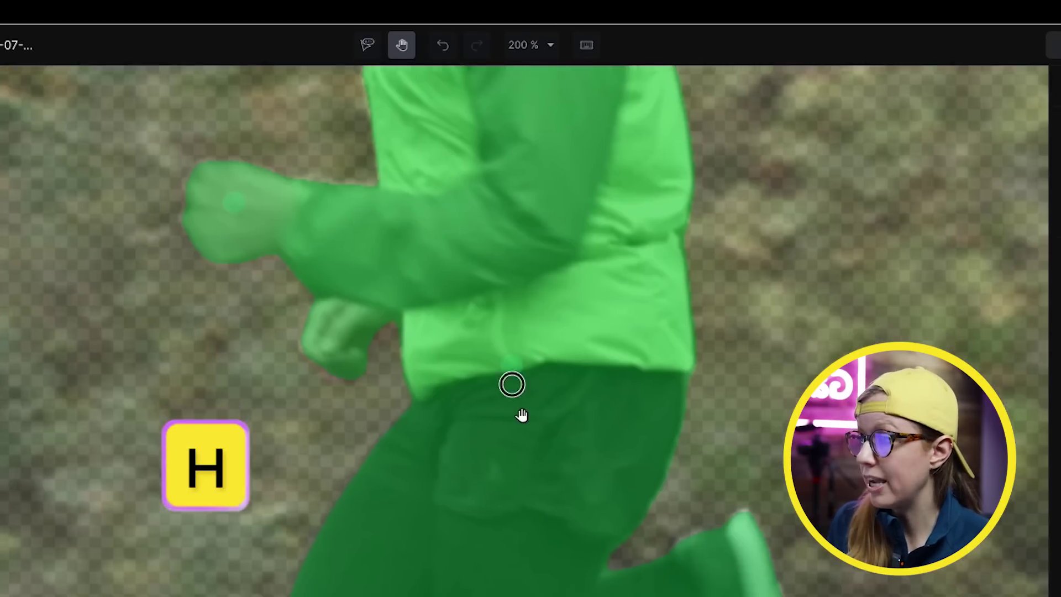
pyautogui.moveTo(521, 414); pyautogui.dragTo(511, 254)
pyautogui.scroll(-10, 511, 255)
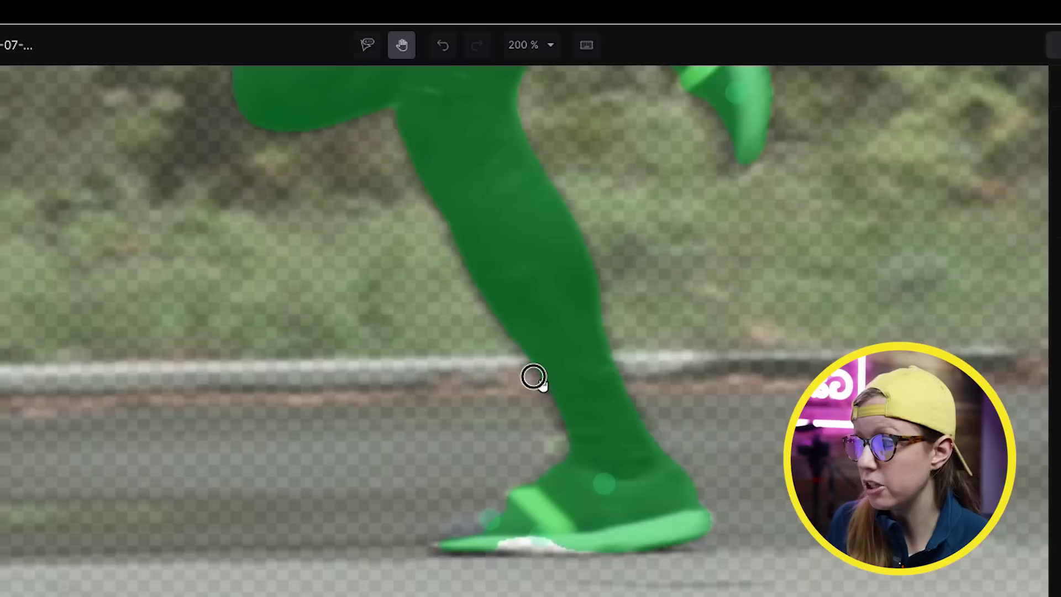
# - Enable Refine brush, fit the frame to the view, and play the clip to check the mask
pyautogui.click(1060, 164)
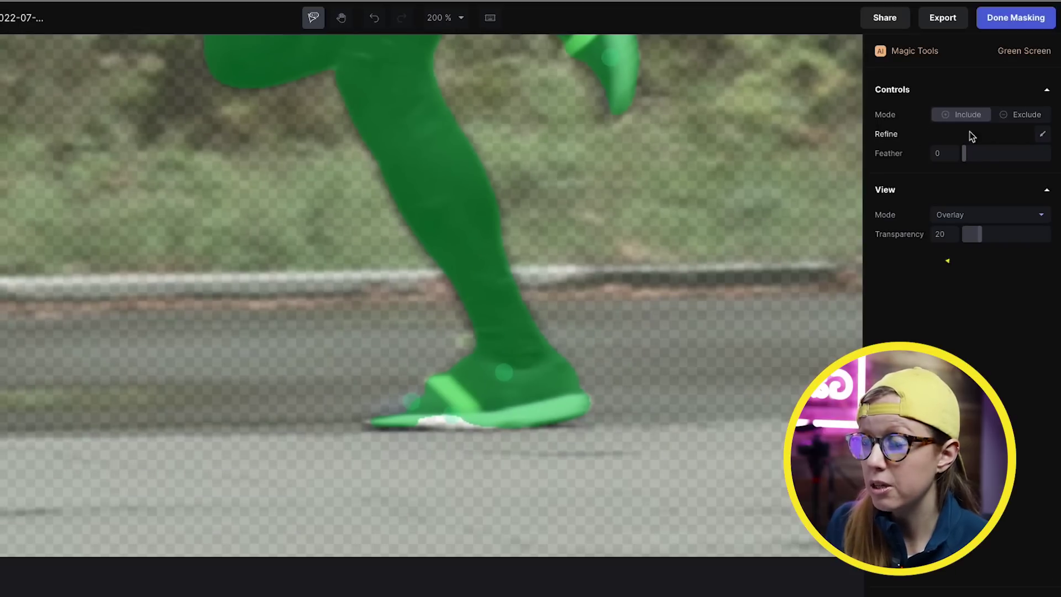
pyautogui.click(1043, 134)
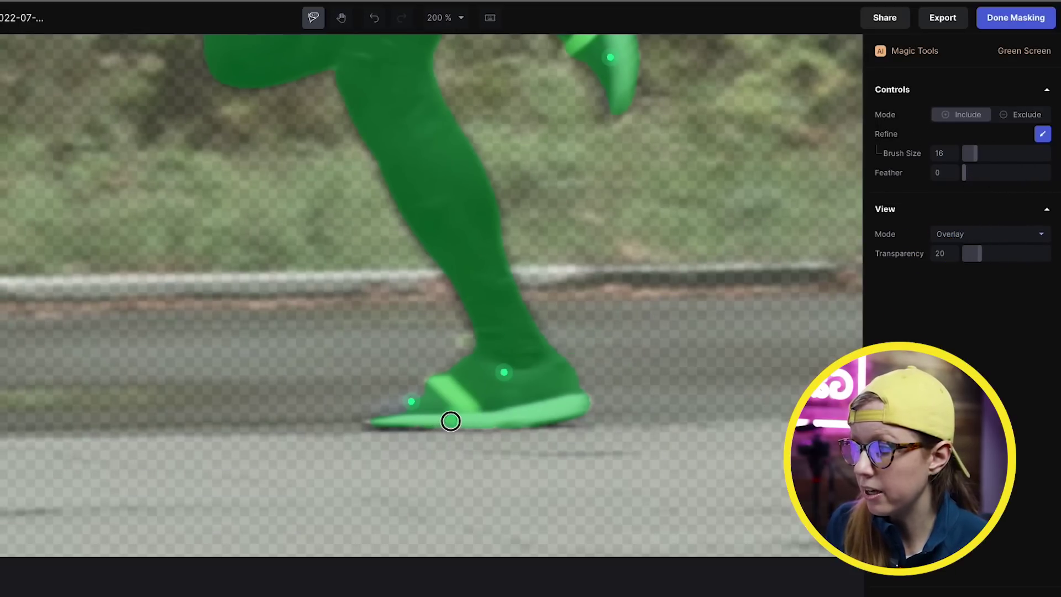
pyautogui.click(461, 18)
pyautogui.hotkey('shift', 'f')
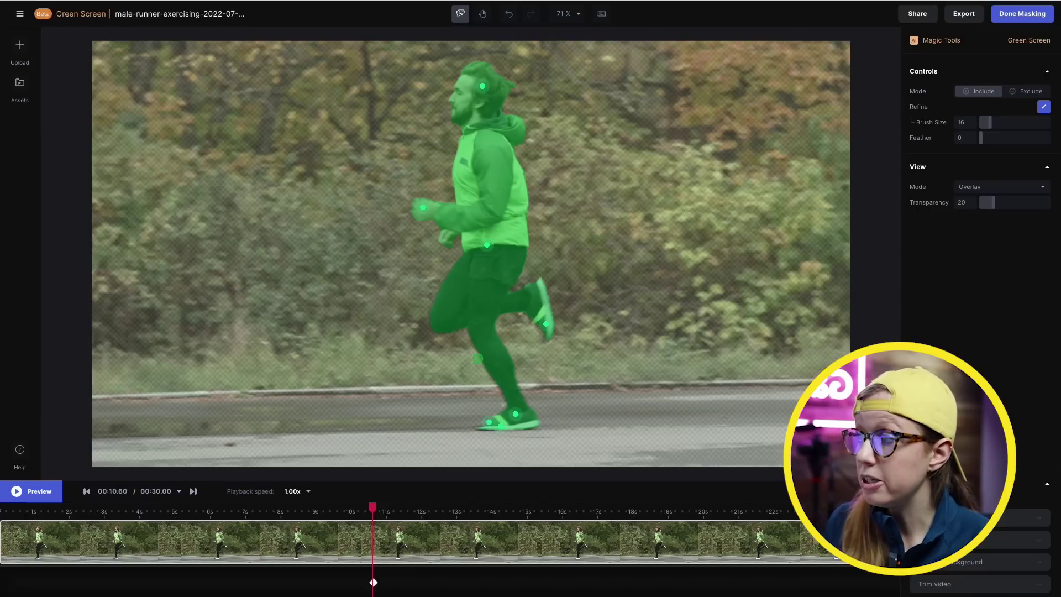
pyautogui.press('space')
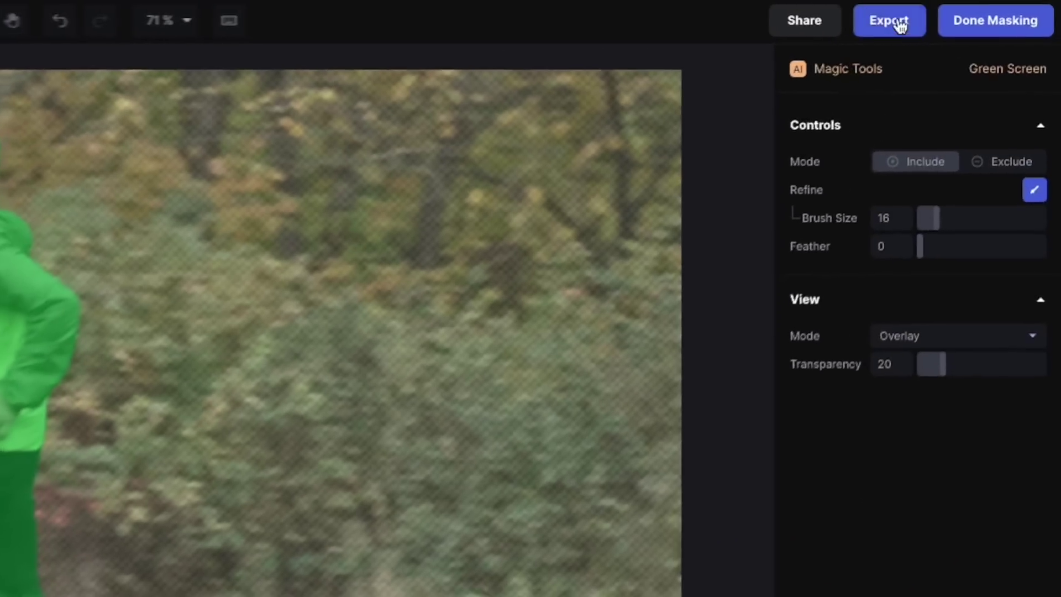
# - Export the cut-out runner as ProRes with a transparent background and finish masking
pyautogui.click(970, 15)
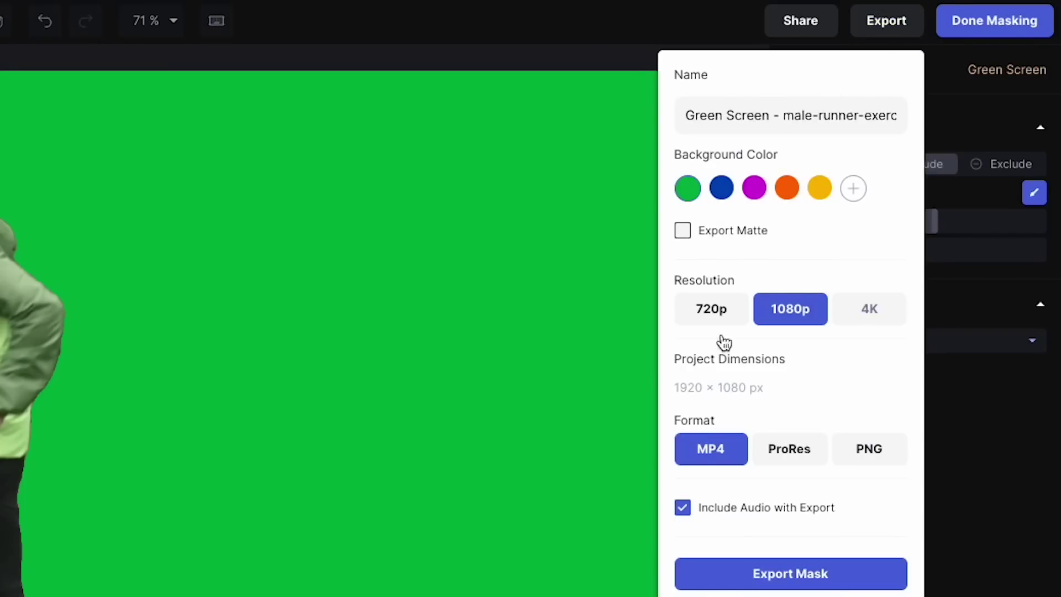
pyautogui.click(802, 460)
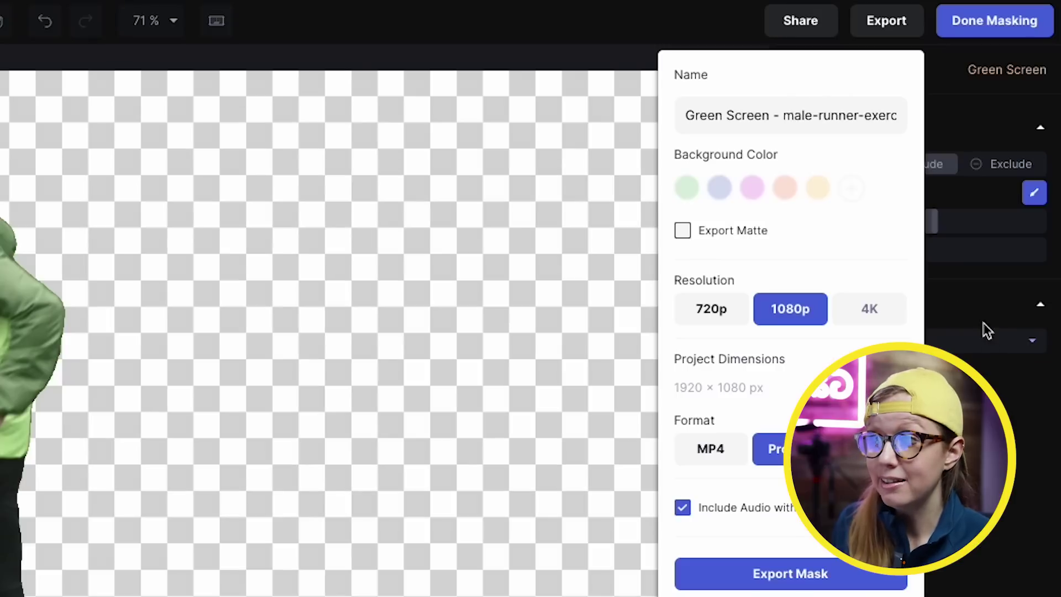
pyautogui.click(988, 376)
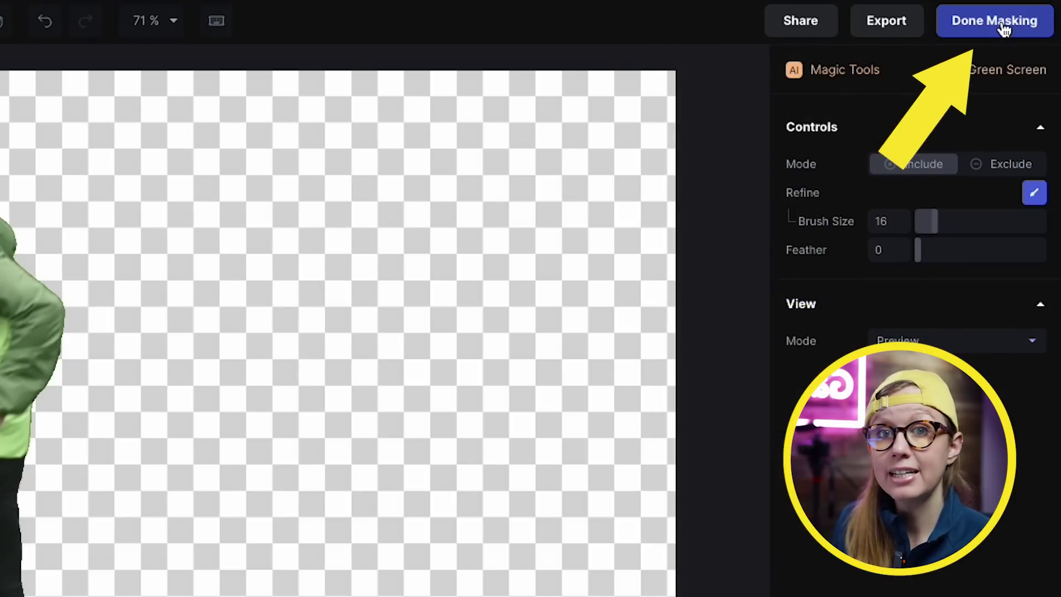
pyautogui.click(1003, 29)
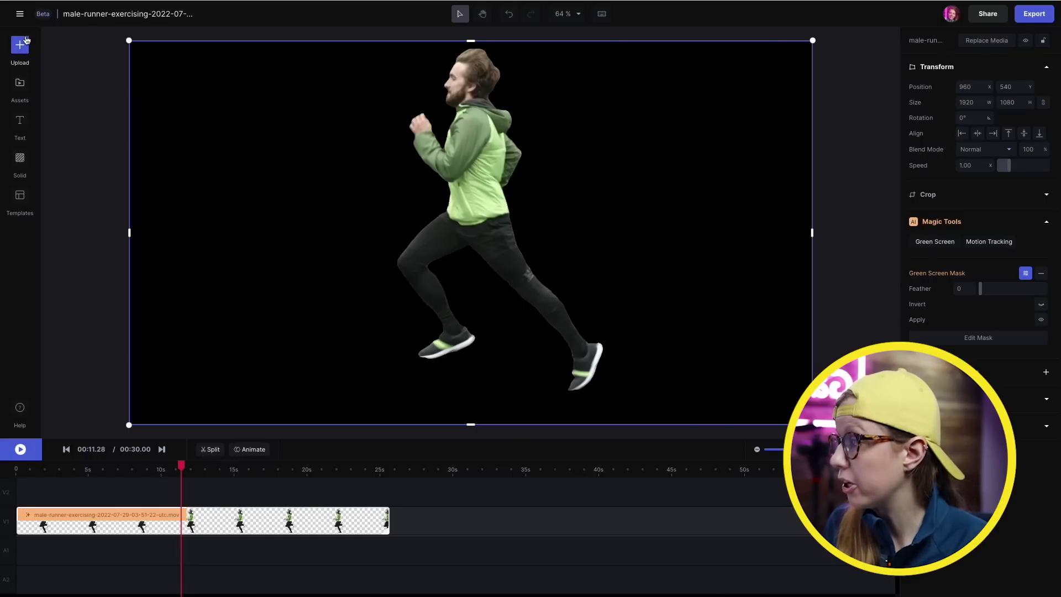
# - Put the original runner footage on V1 starting at 0, with the masked clip on V2
pyautogui.click(20, 84)
pyautogui.moveTo(80, 160); pyautogui.dragTo(393, 536)
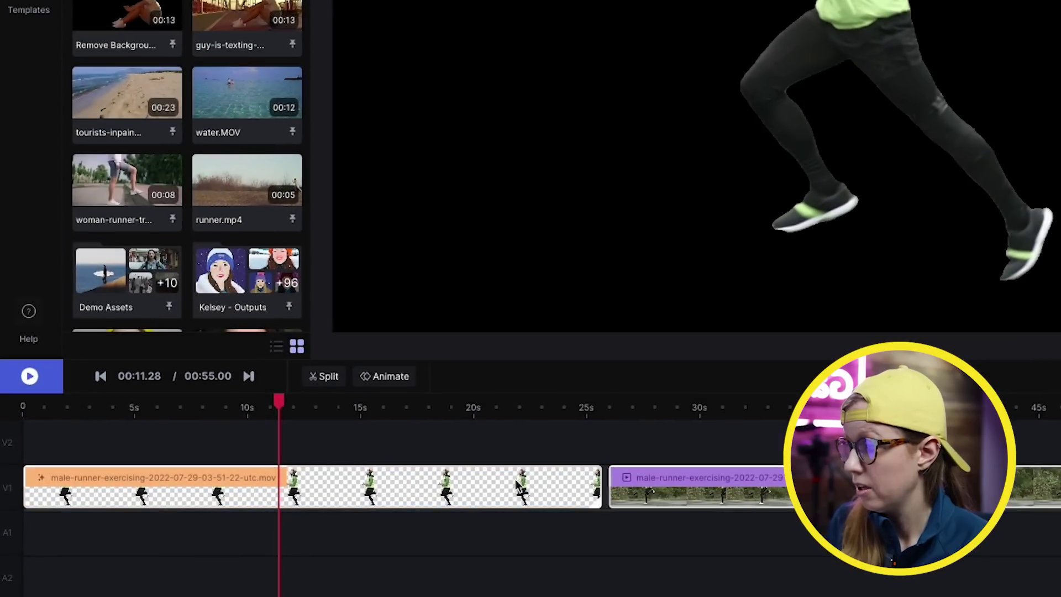
pyautogui.moveTo(455, 493); pyautogui.dragTo(447, 457)
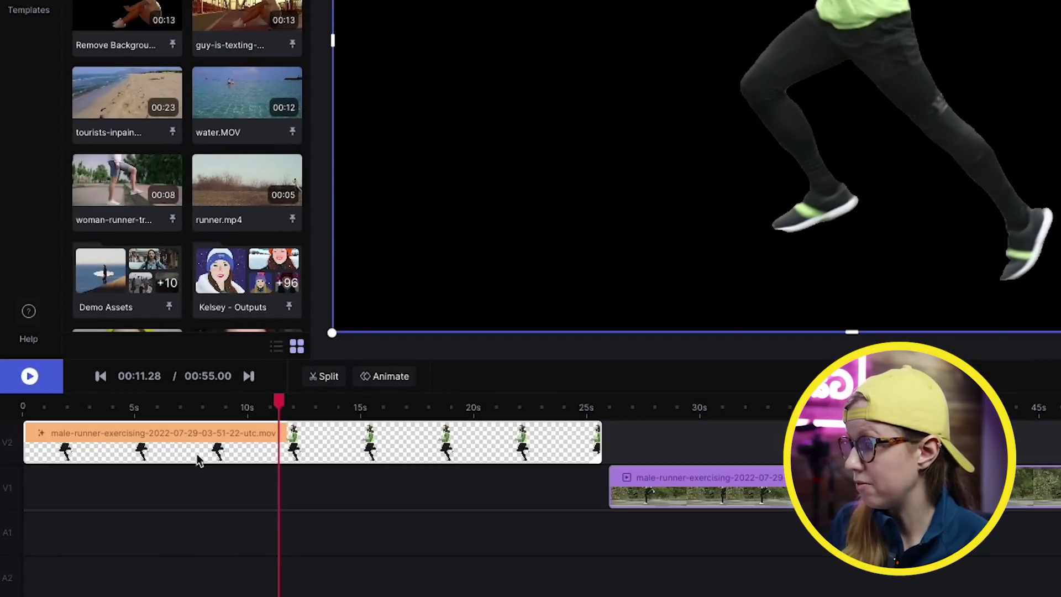
pyautogui.moveTo(663, 489); pyautogui.dragTo(72, 497)
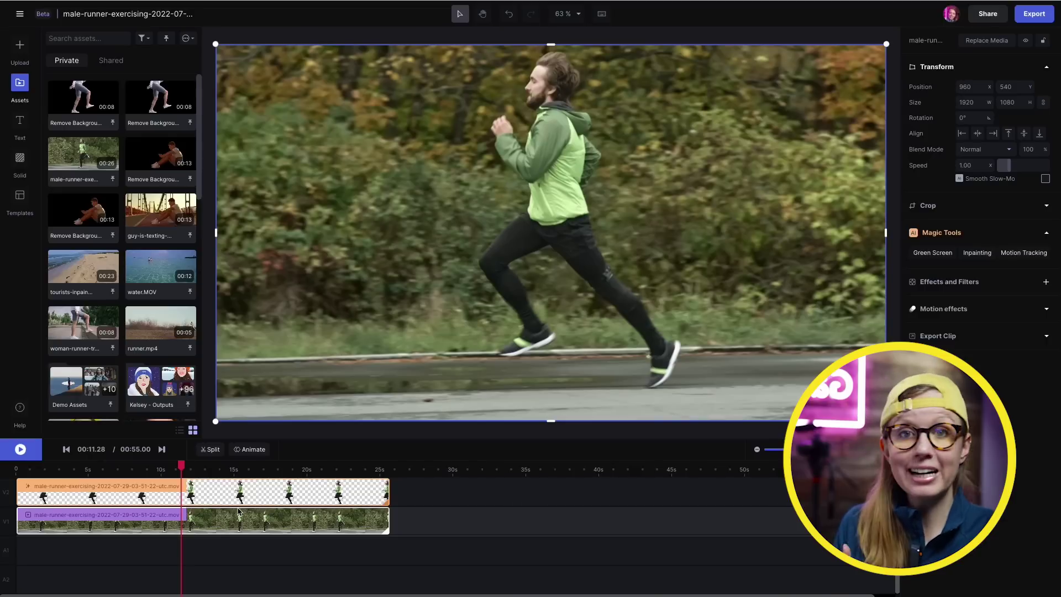
# - Add a RUNNER title in Palanquin Dark, layered between the two runner clips
pyautogui.doubleClick(20, 121)
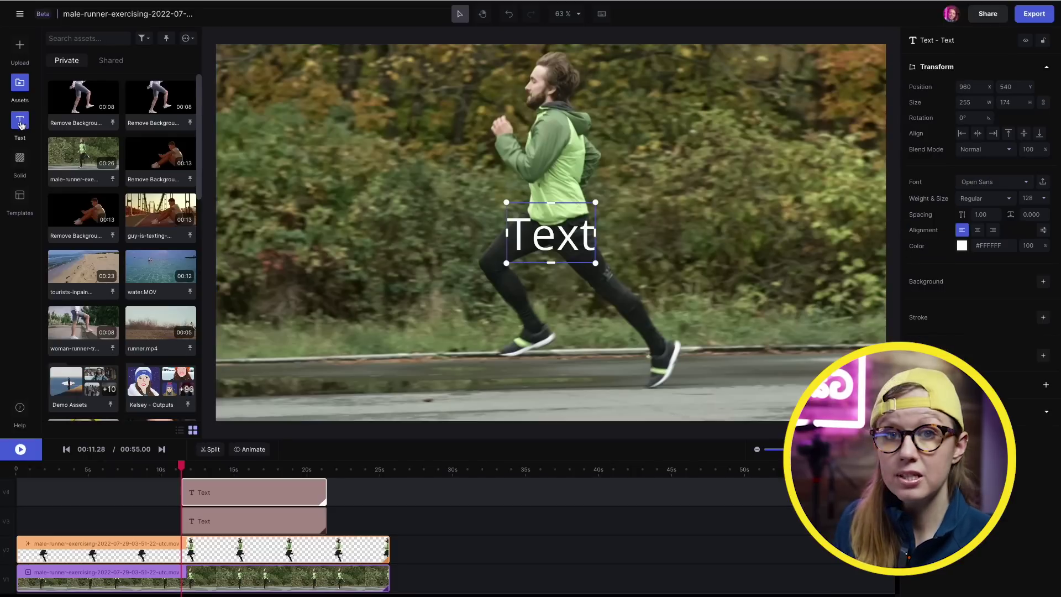
pyautogui.doubleClick(545, 236)
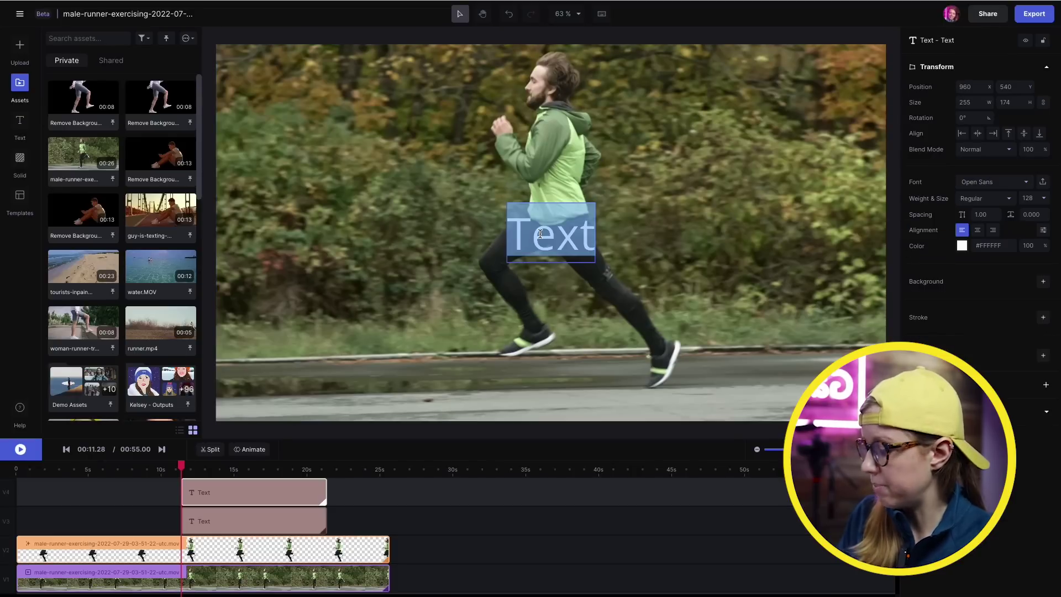
pyautogui.write('RUNNER')
pyautogui.doubleClick(539, 234)
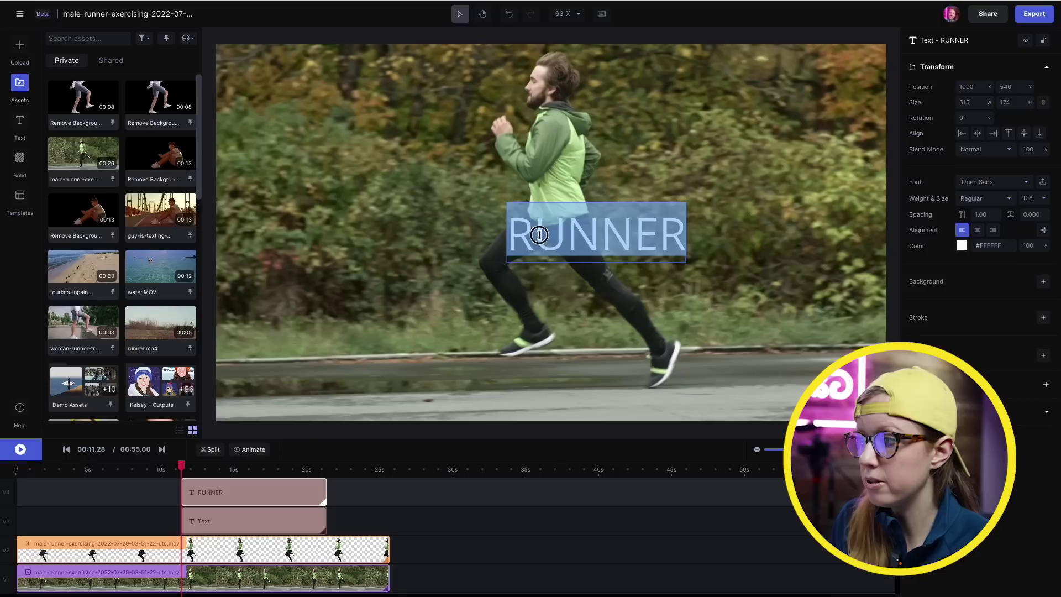
pyautogui.click(997, 184)
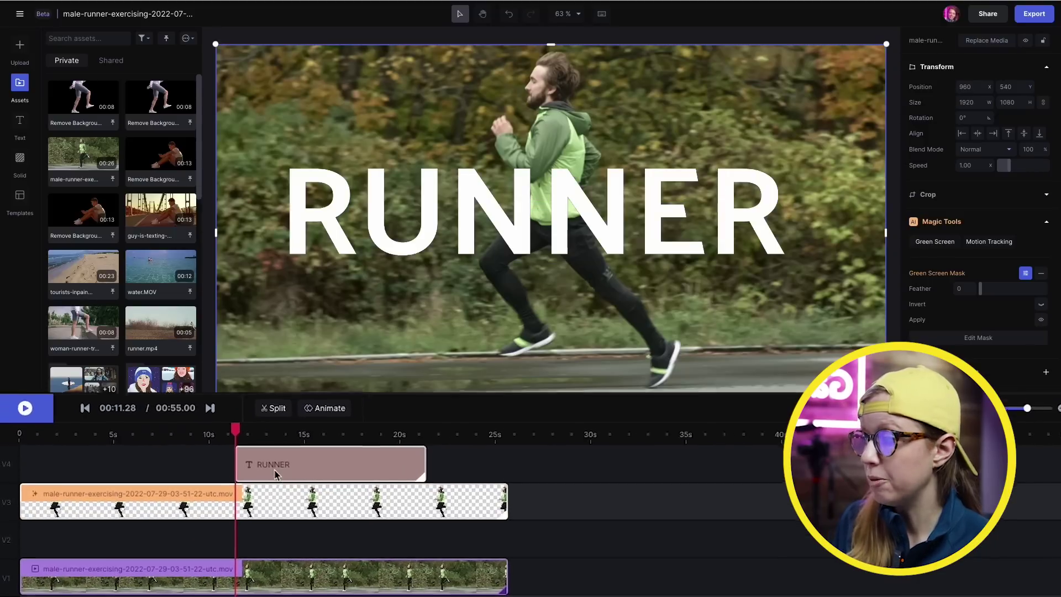
pyautogui.moveTo(271, 462); pyautogui.dragTo(282, 540)
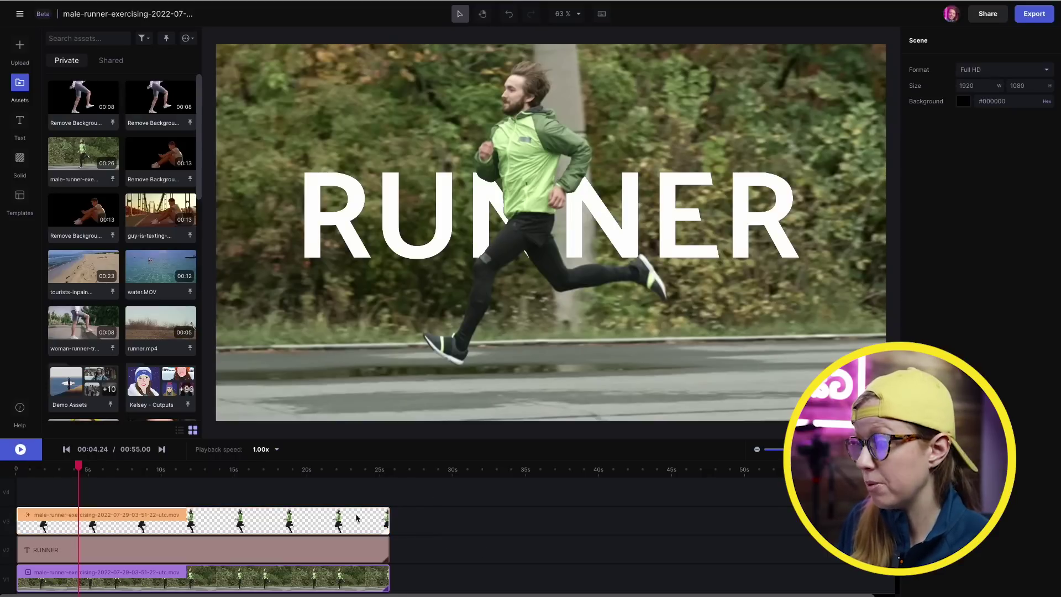
pyautogui.scroll(-2, 447, 540)
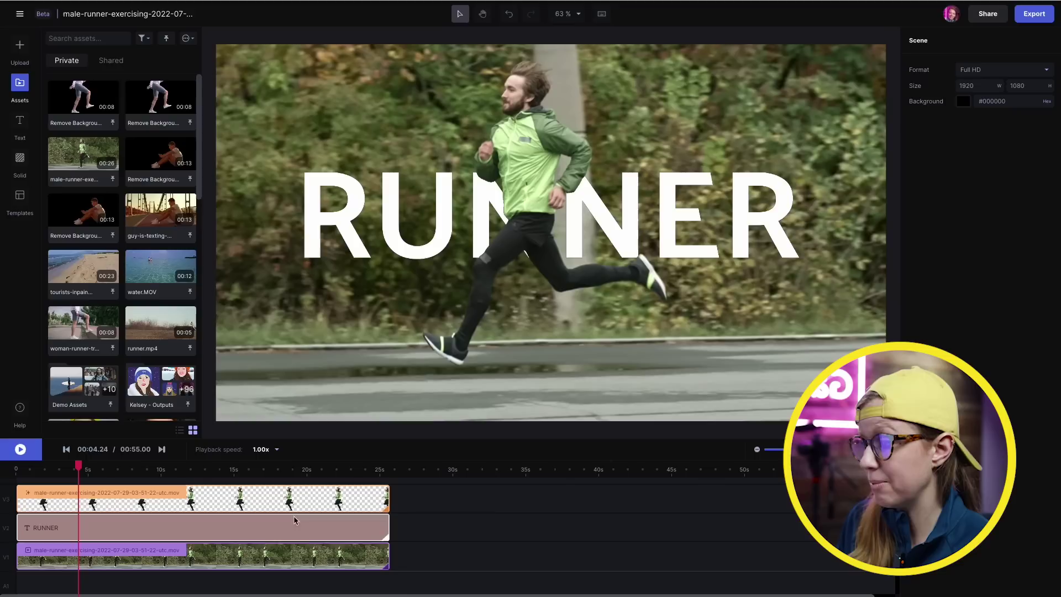
pyautogui.click(365, 506)
pyautogui.click(956, 249)
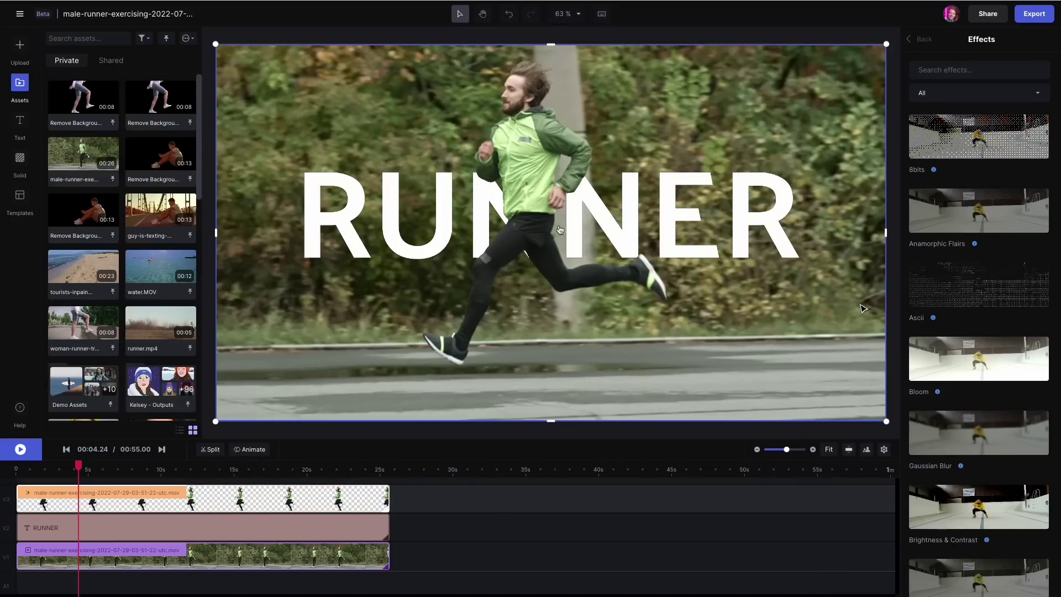
pyautogui.moveTo(986, 208)
pyautogui.click(975, 131)
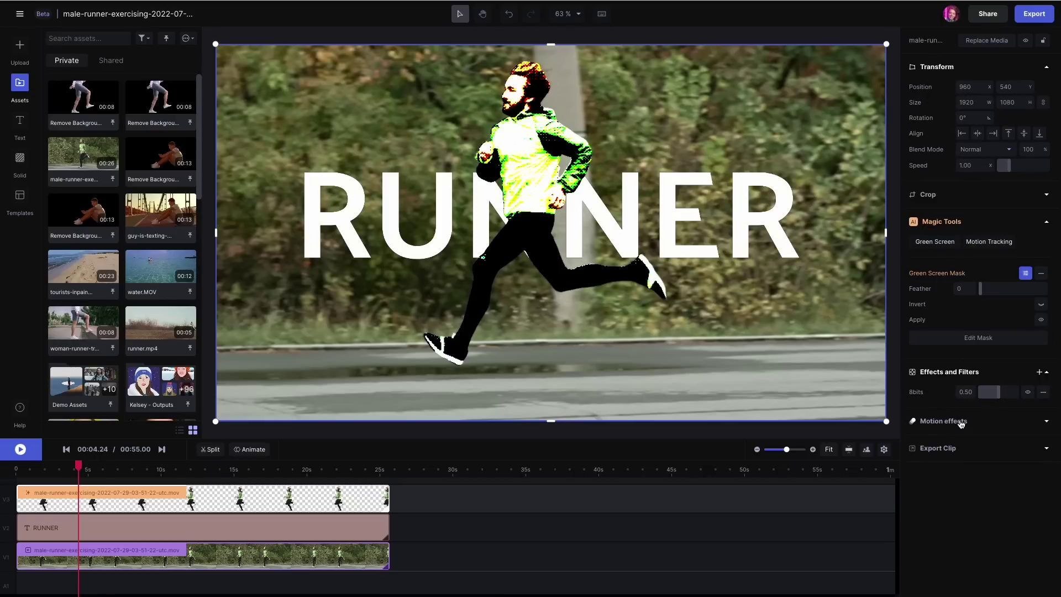
pyautogui.hotkey('ctrl', 'z')
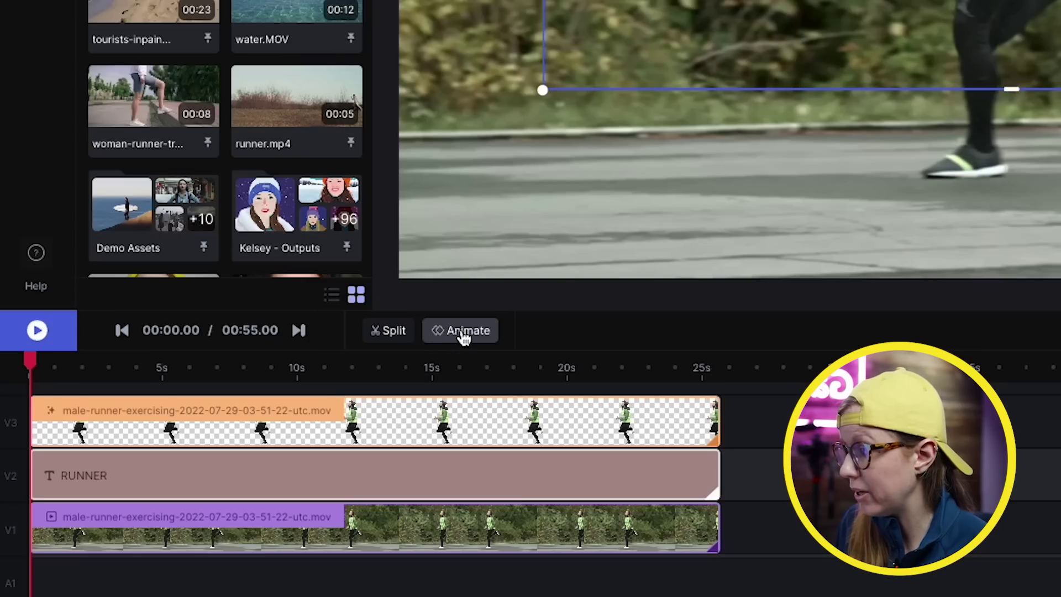
# - Give the RUNNER title a Slide up entrance animation and preview it on the timeline
pyautogui.click(250, 450)
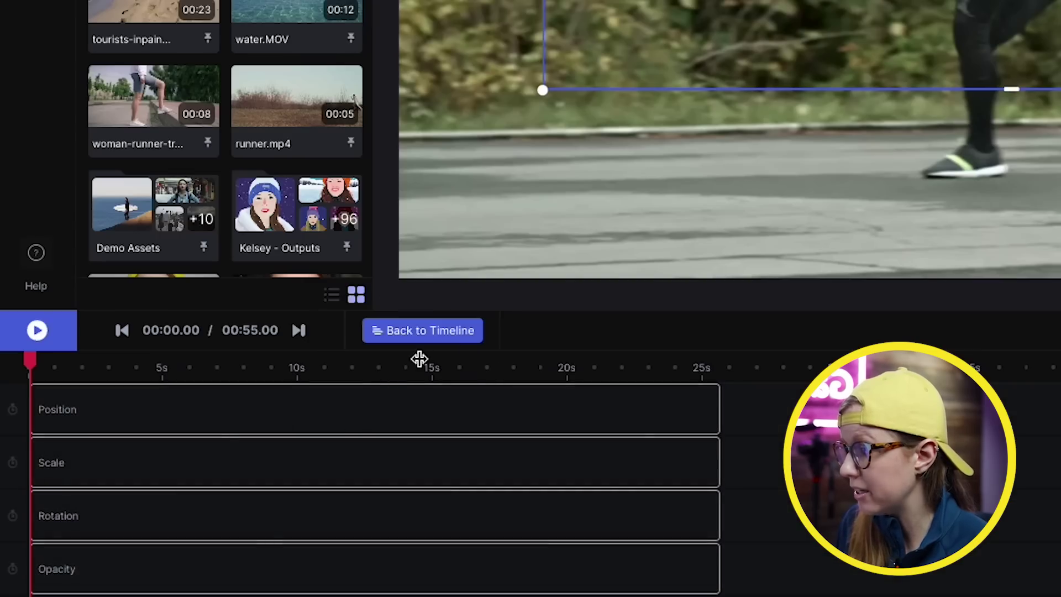
pyautogui.click(928, 124)
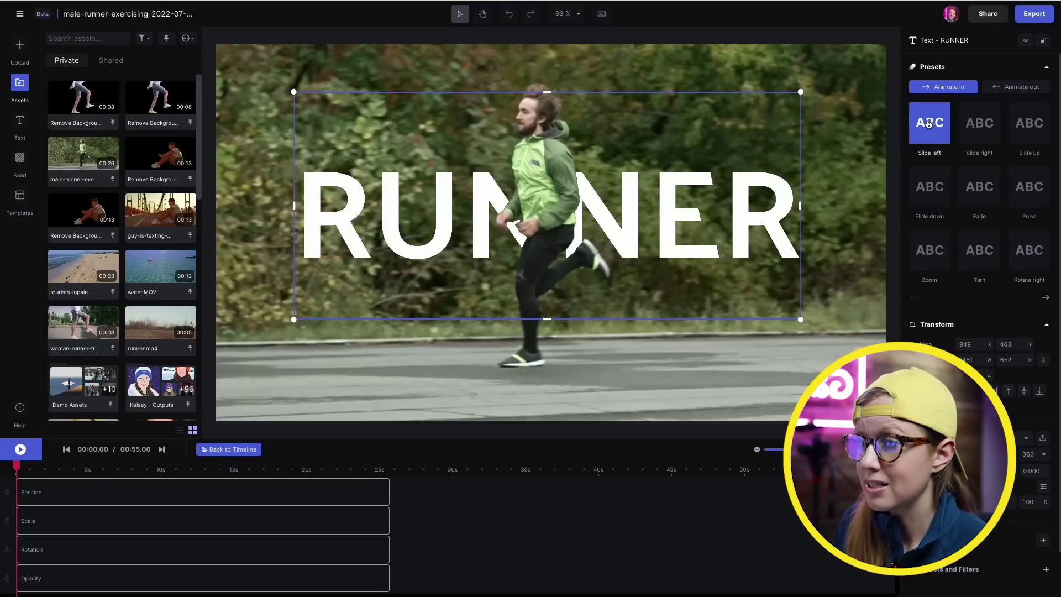
pyautogui.click(1032, 137)
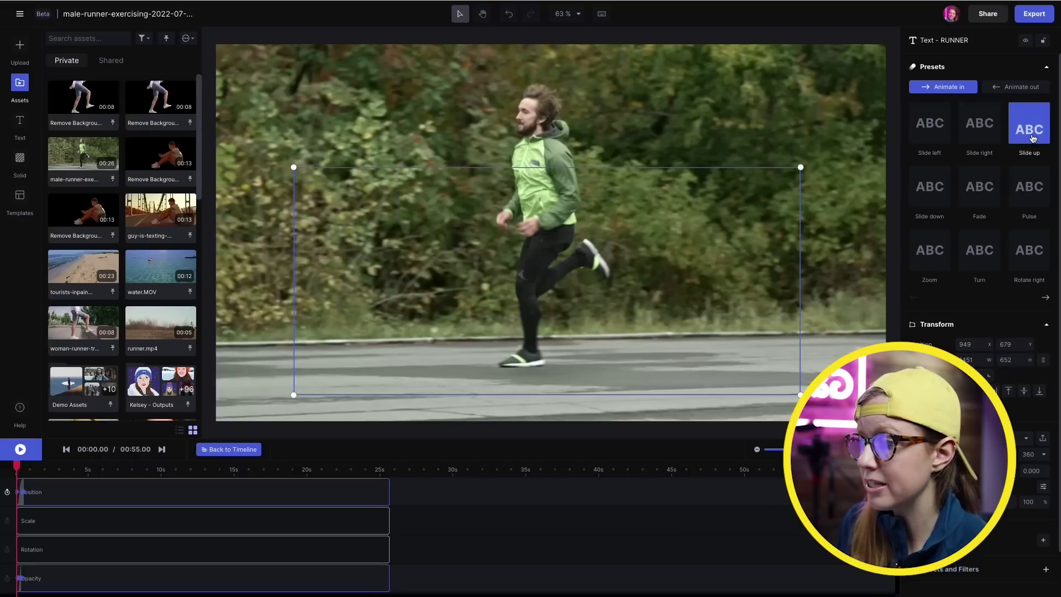
pyautogui.click(224, 452)
pyautogui.press('space')
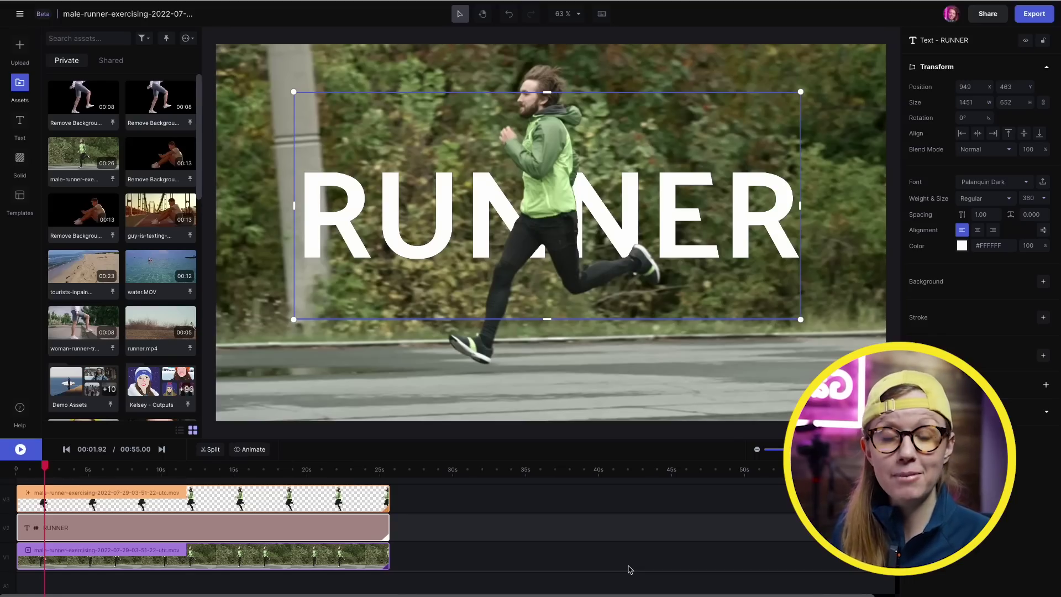
pyautogui.press('space')
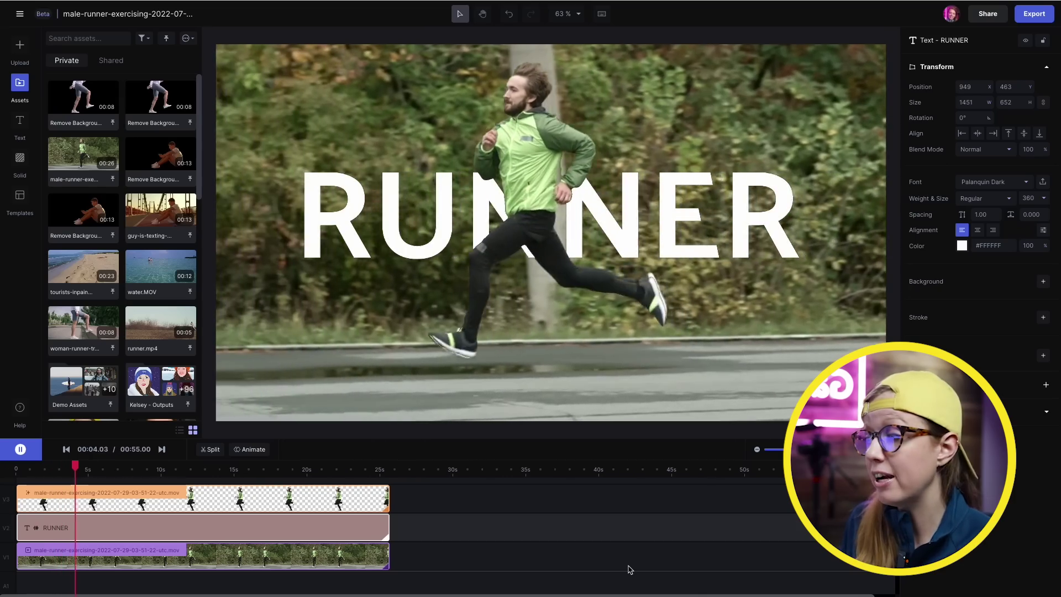
pyautogui.press('space')
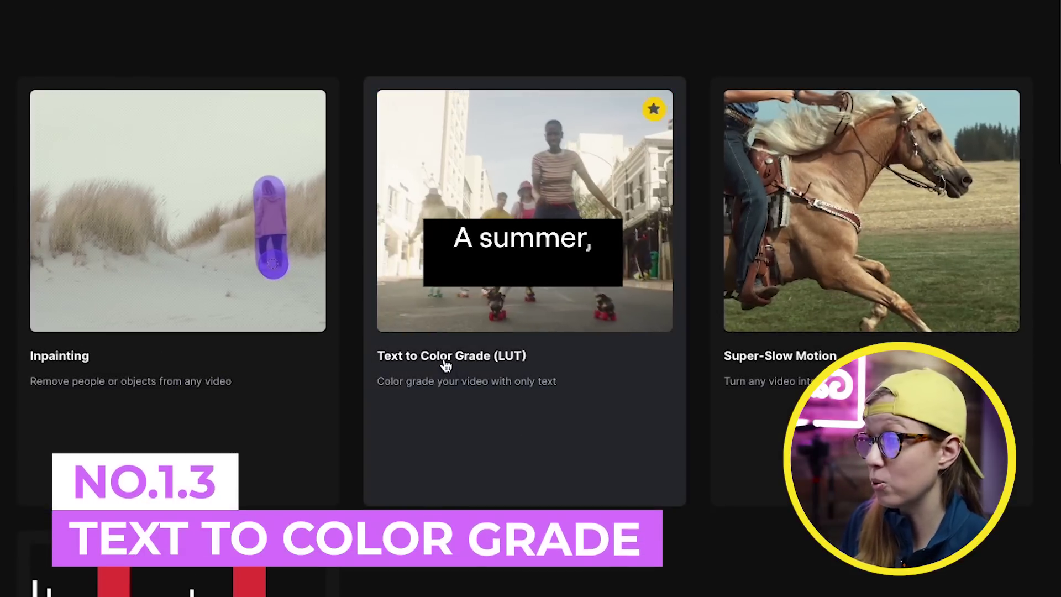
# - Upload diner-color change.mov into the Text to Color Grade (LUT) tool
pyautogui.click(445, 365)
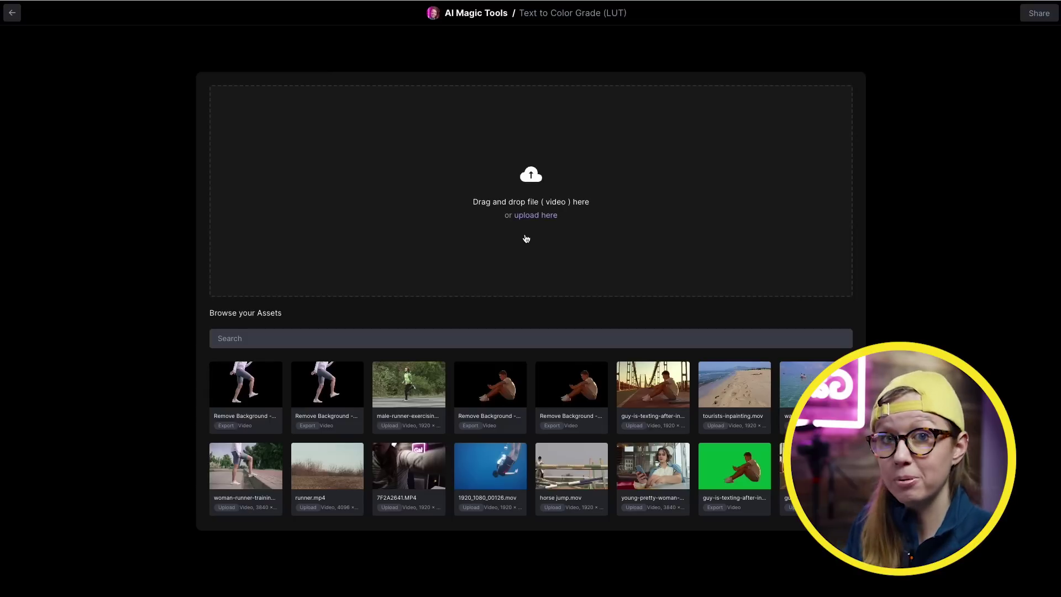
pyautogui.click(526, 238)
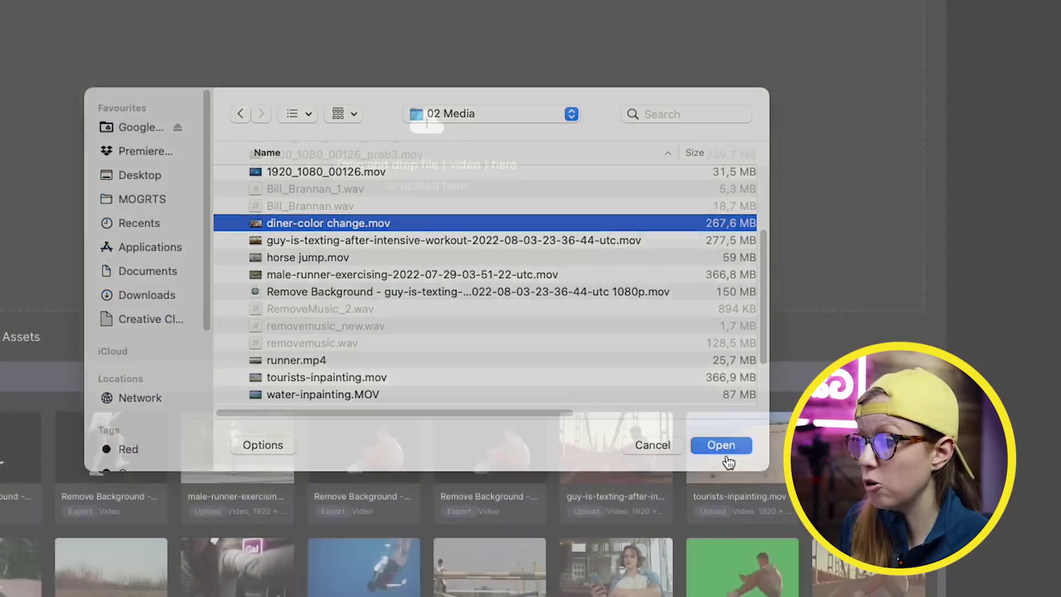
pyautogui.click(723, 452)
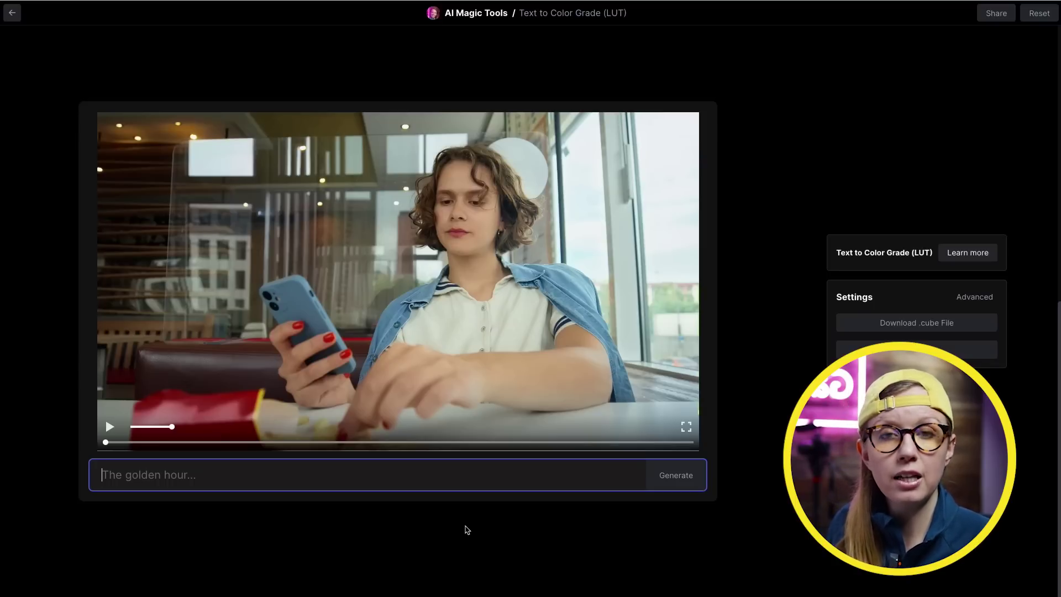
# - Generate a 'Pulp fiction' colour grade and play back part of the graded diner clip
pyautogui.write('Pulp')
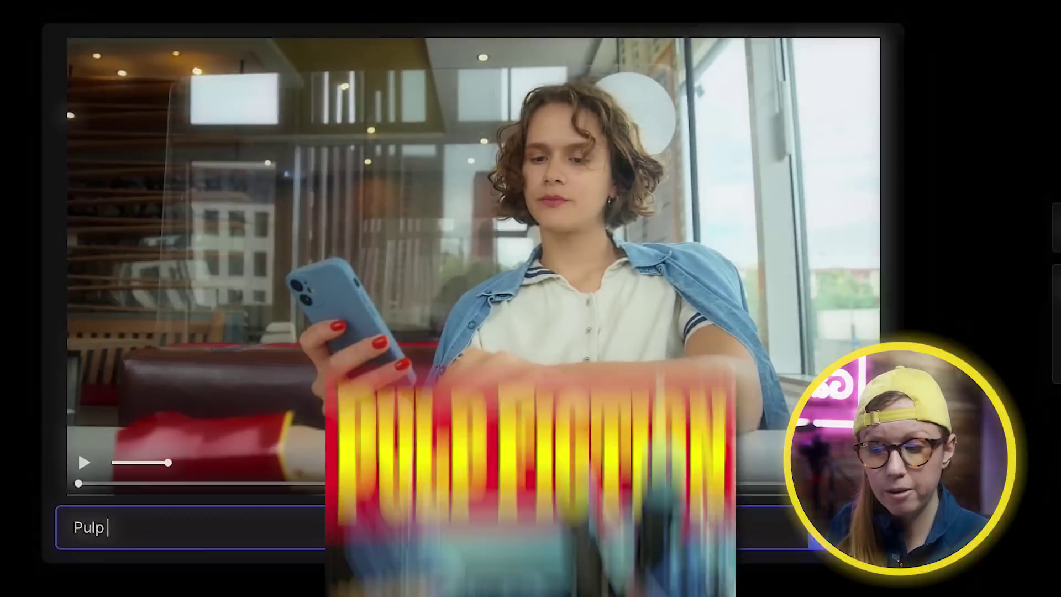
pyautogui.write(' fiction')
pyautogui.press('Return')
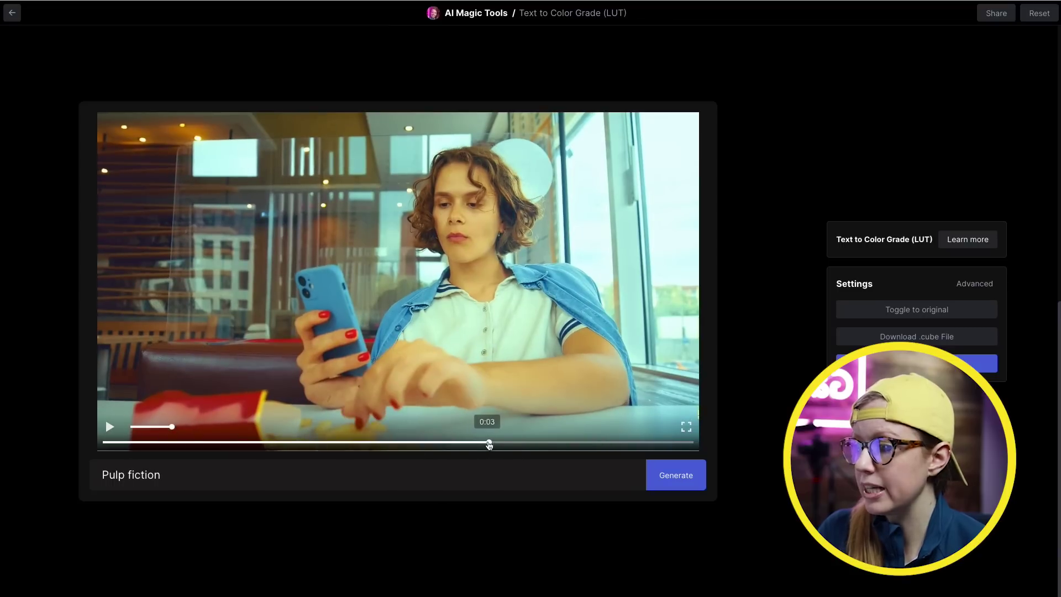
pyautogui.moveTo(489, 445); pyautogui.dragTo(228, 442)
pyautogui.click(108, 429)
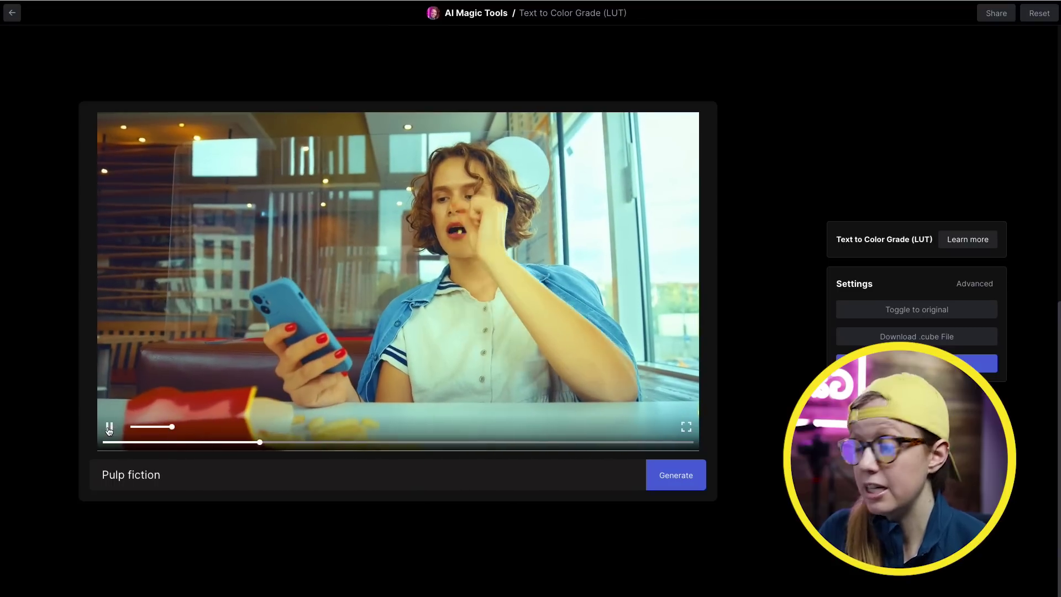
pyautogui.press('space')
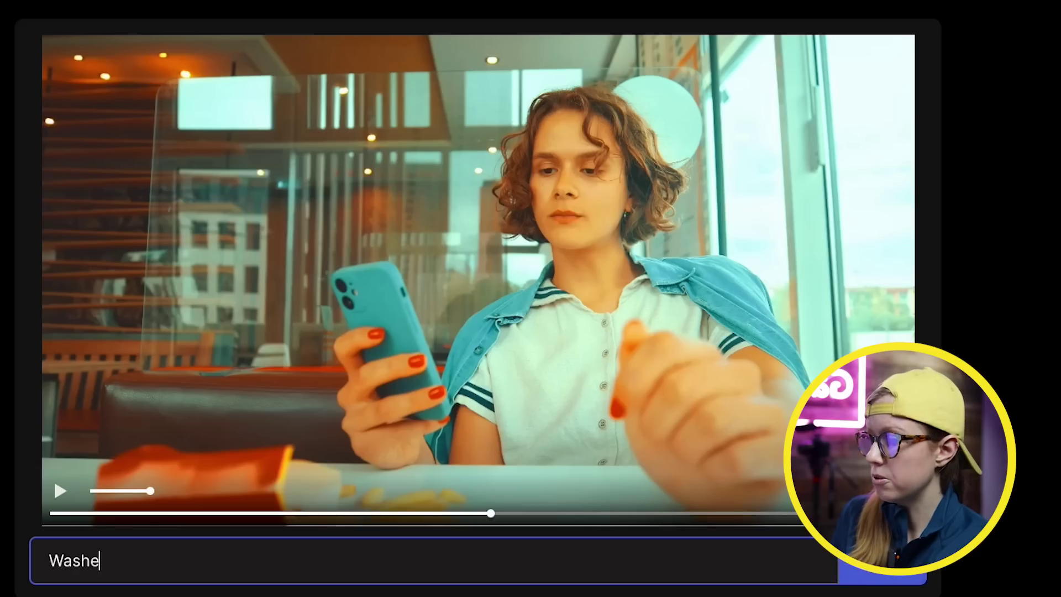
# - Generate a 'Washed out' grade, play it, and compare it with the original colours
pyautogui.write('d out')
pyautogui.press('Return')
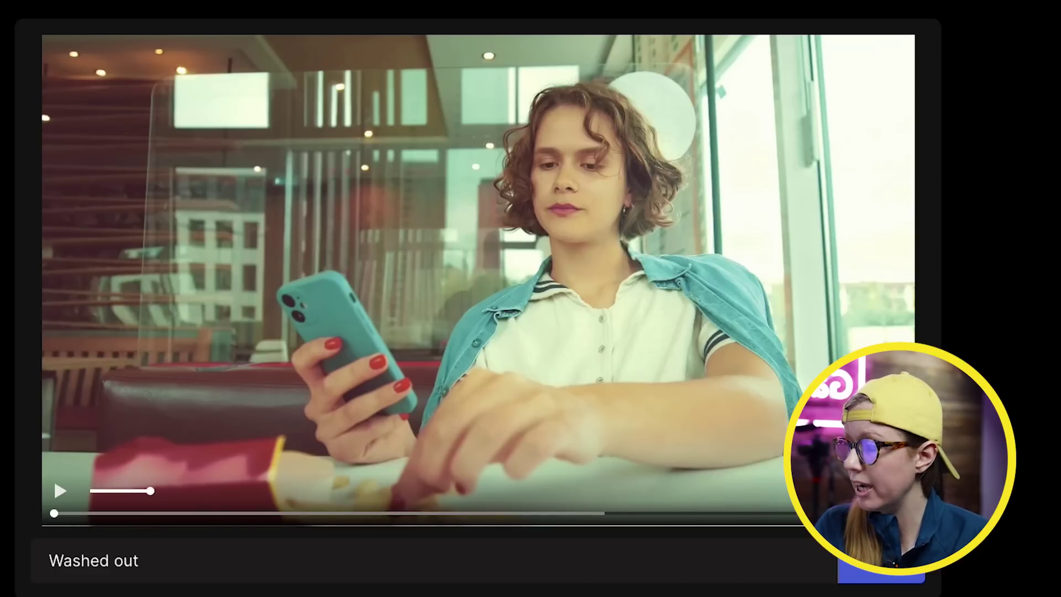
pyautogui.click(60, 490)
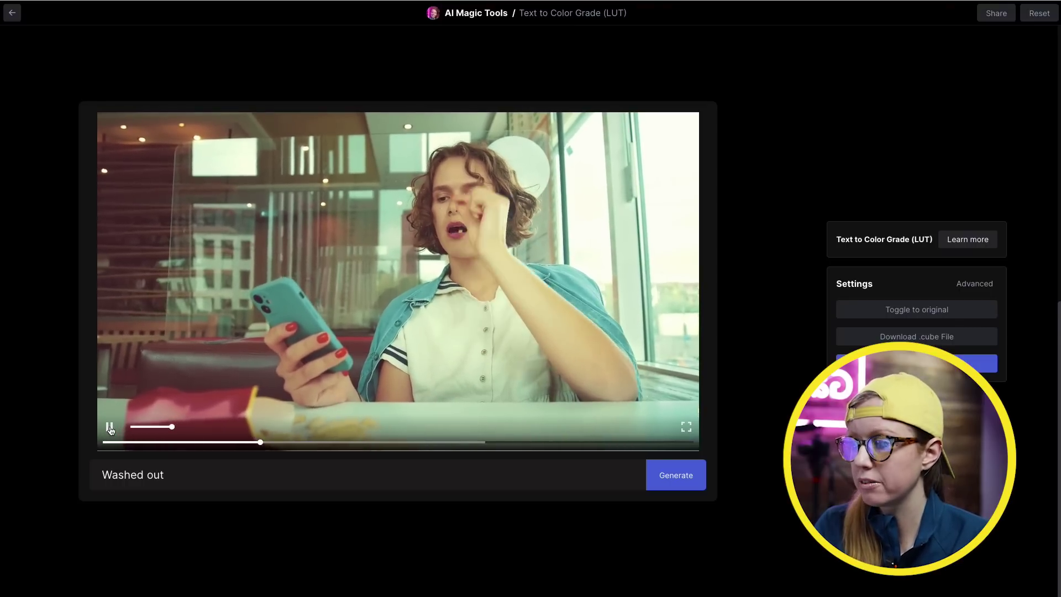
pyautogui.click(110, 428)
pyautogui.click(963, 314)
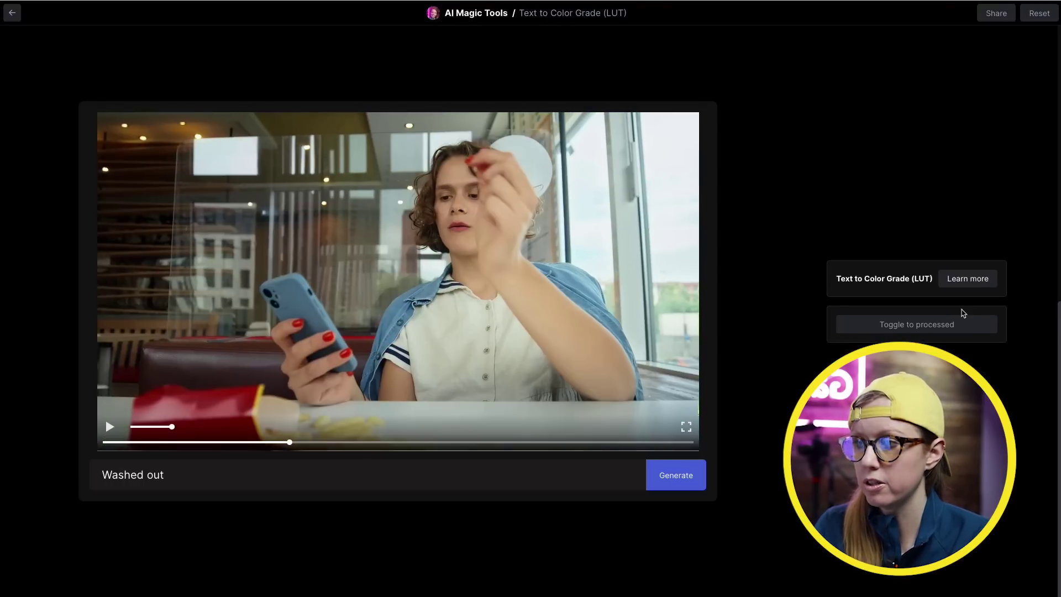
# - Generate an 'orange and teal' grade and toggle between original and graded views
pyautogui.write('orange and teal')
pyautogui.press('Return')
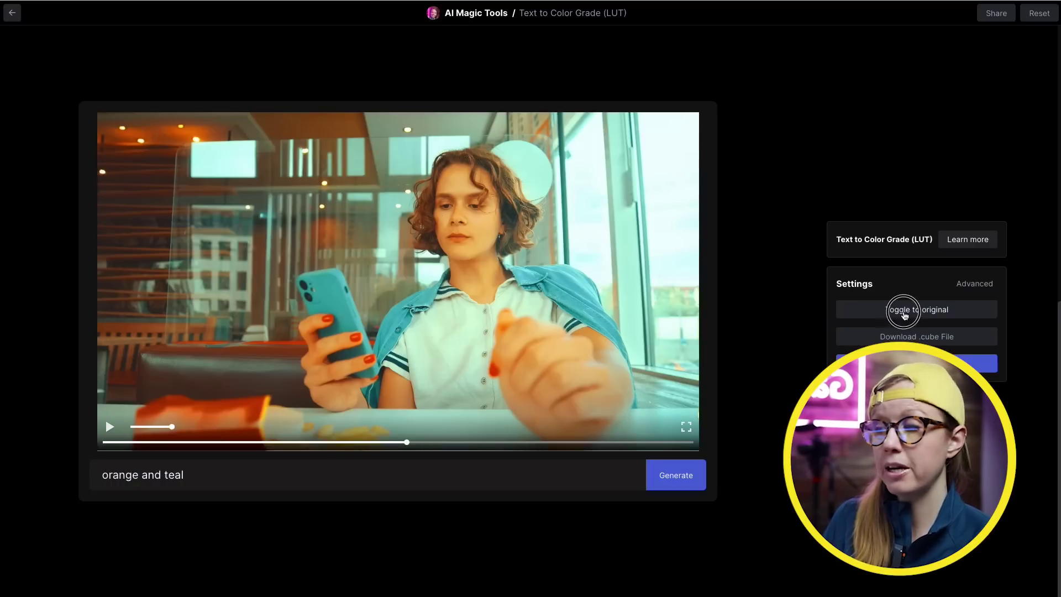
pyautogui.click(904, 311)
pyautogui.click(909, 326)
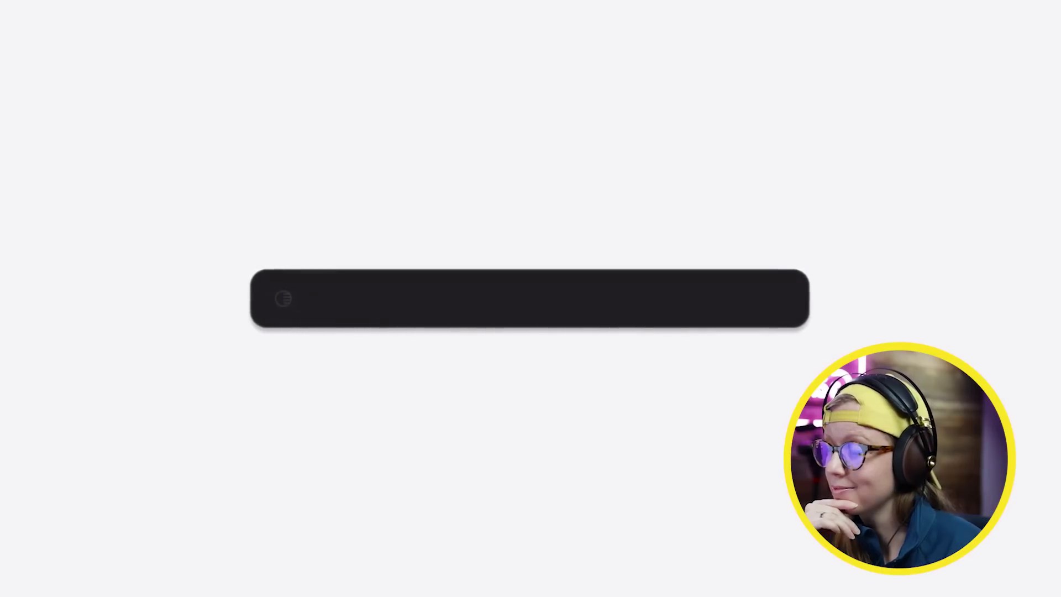
# - Enter the prompts 'Import city street', 'Make it look more cinematic' and 'Remove object'
pyautogui.write('Import city street')
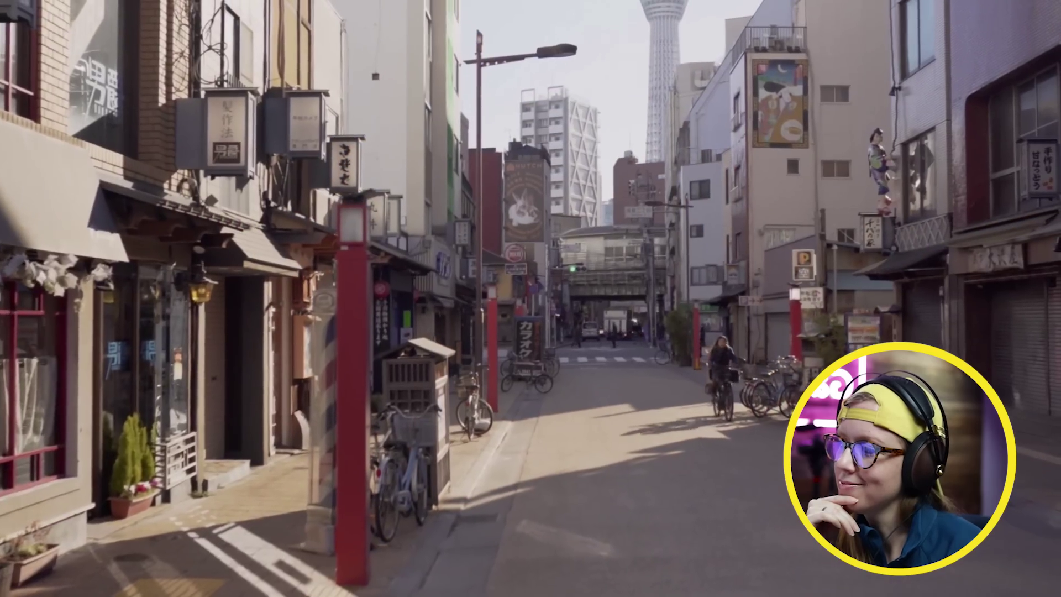
pyautogui.write('Make it look more cinematic')
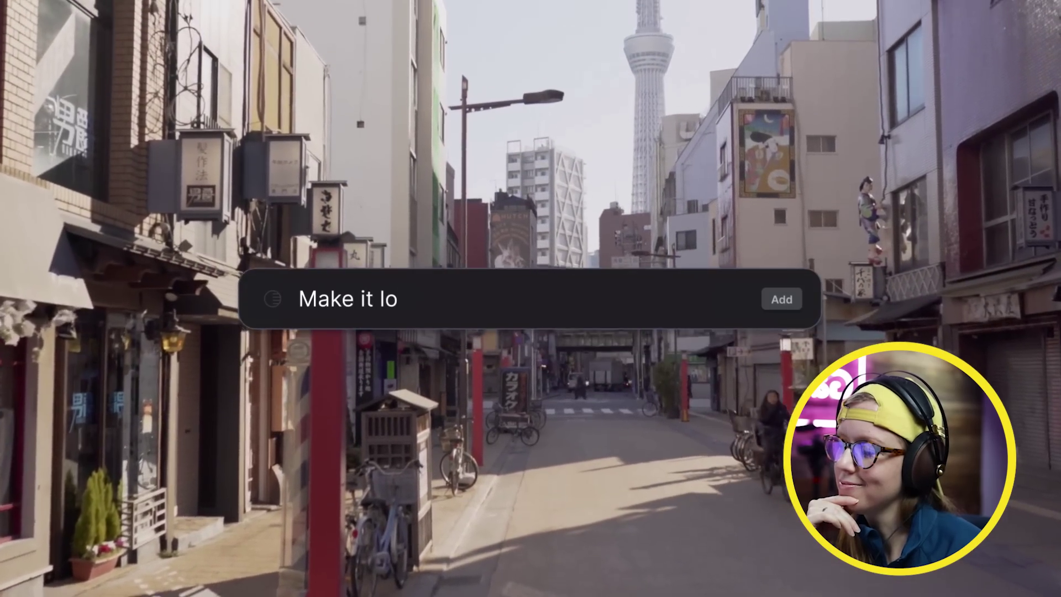
pyautogui.press('Return')
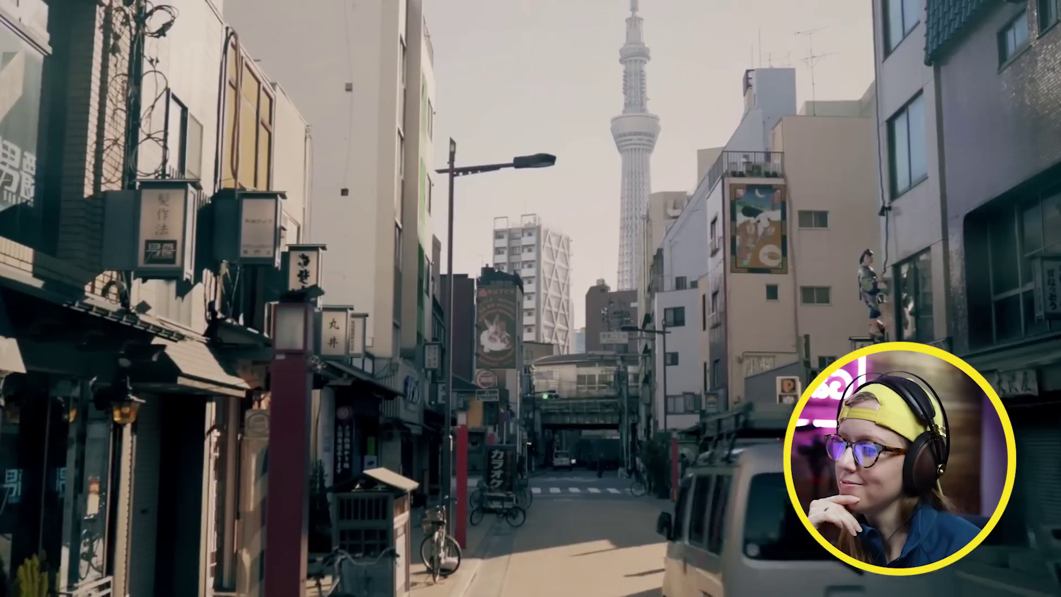
pyautogui.write('Remove object')
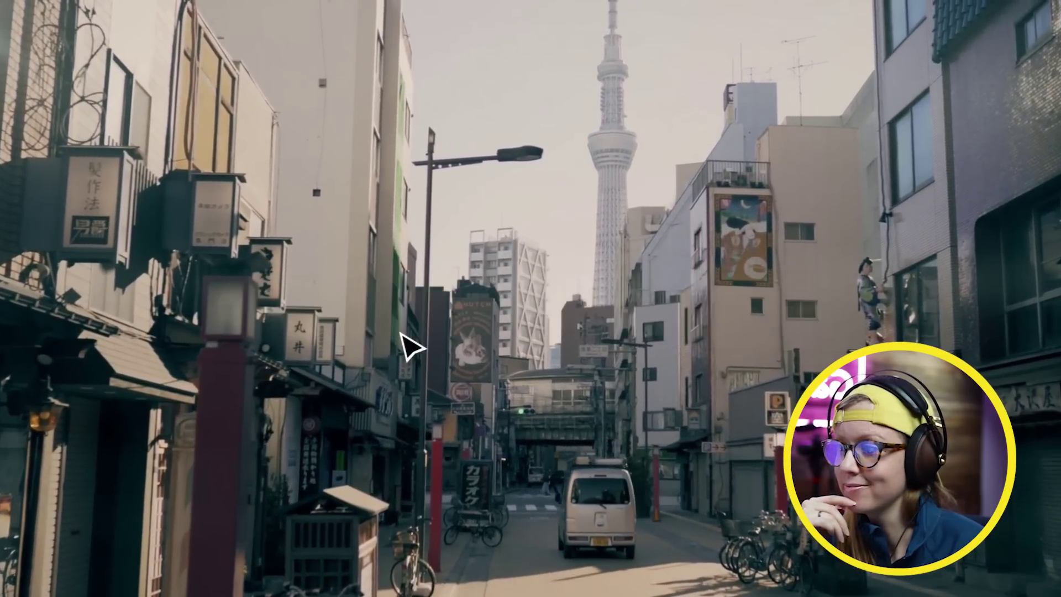
# - Resume the Text-to-Video.mp4 demo and scrub back to the green screen prompt frame
pyautogui.moveTo(425, 322)
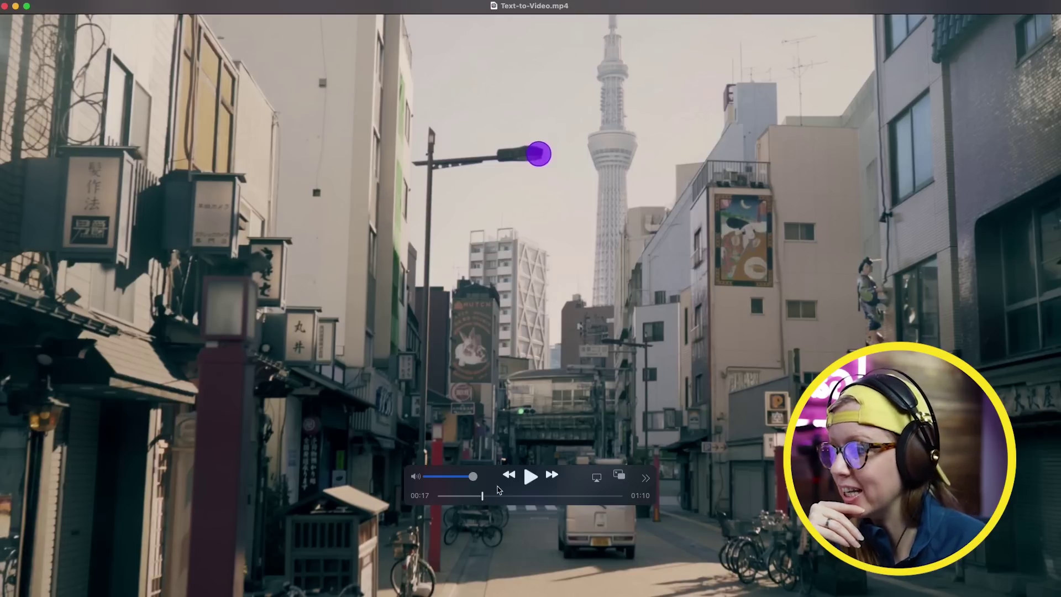
pyautogui.press('space')
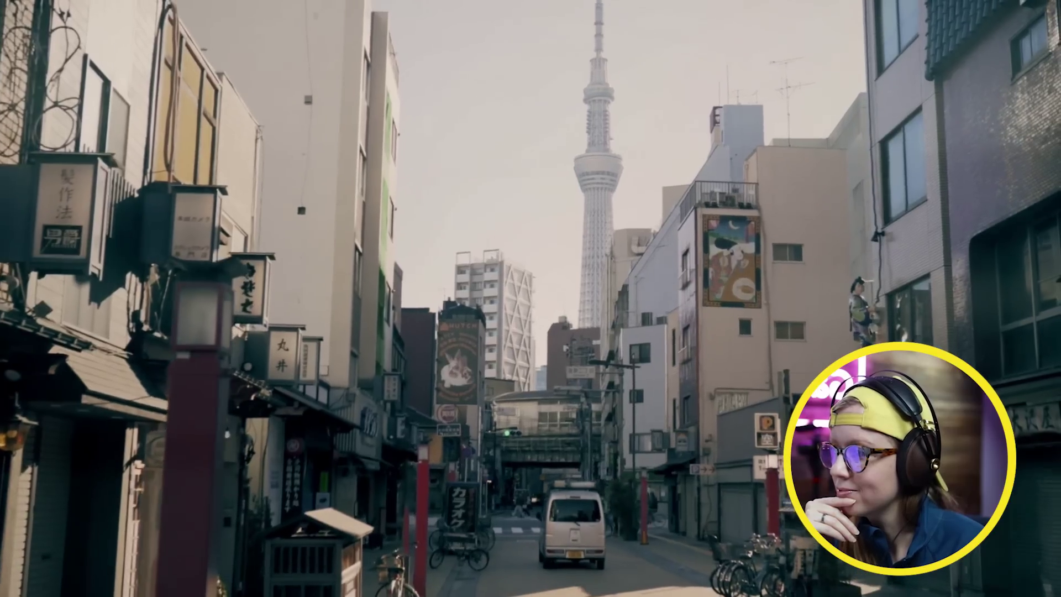
pyautogui.click(489, 499)
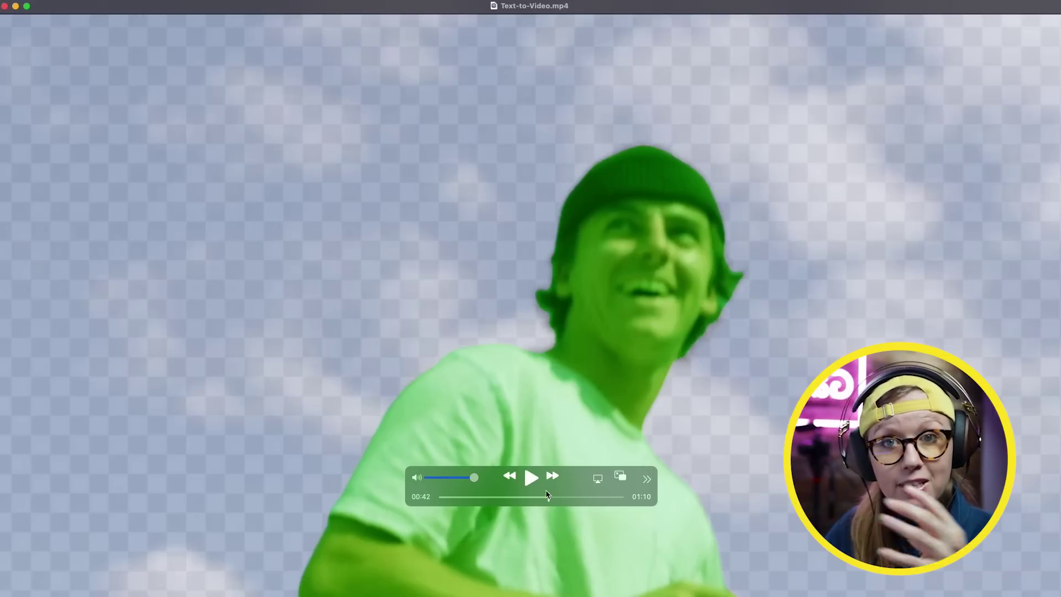
pyautogui.moveTo(548, 500); pyautogui.dragTo(544, 502)
pyautogui.moveTo(546, 502); pyautogui.dragTo(545, 502)
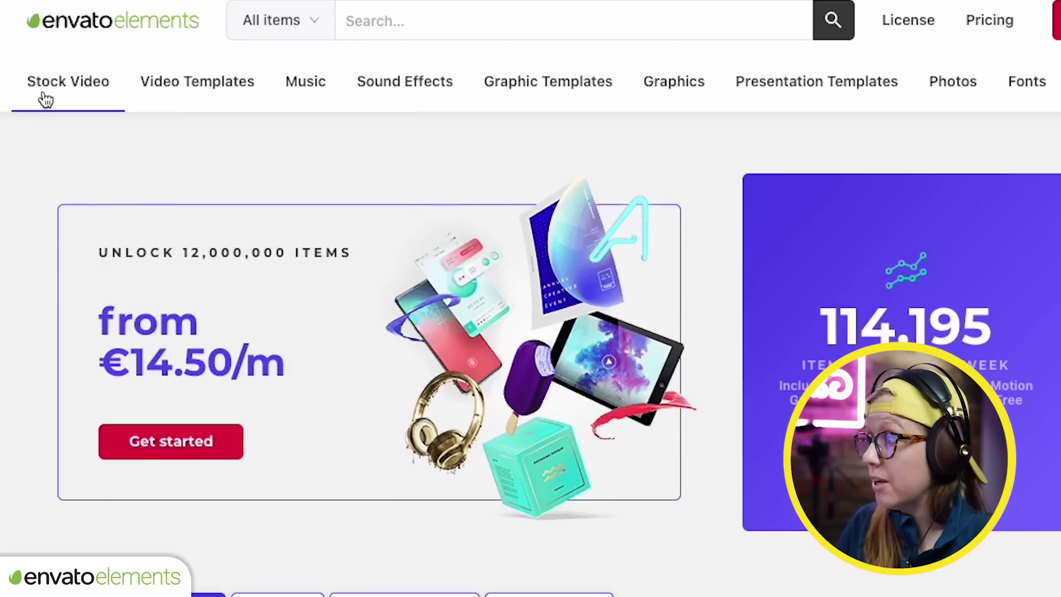
# - Browse the Envato Elements Stock Video, Music and Sound Effects catalogues
pyautogui.click(161, 51)
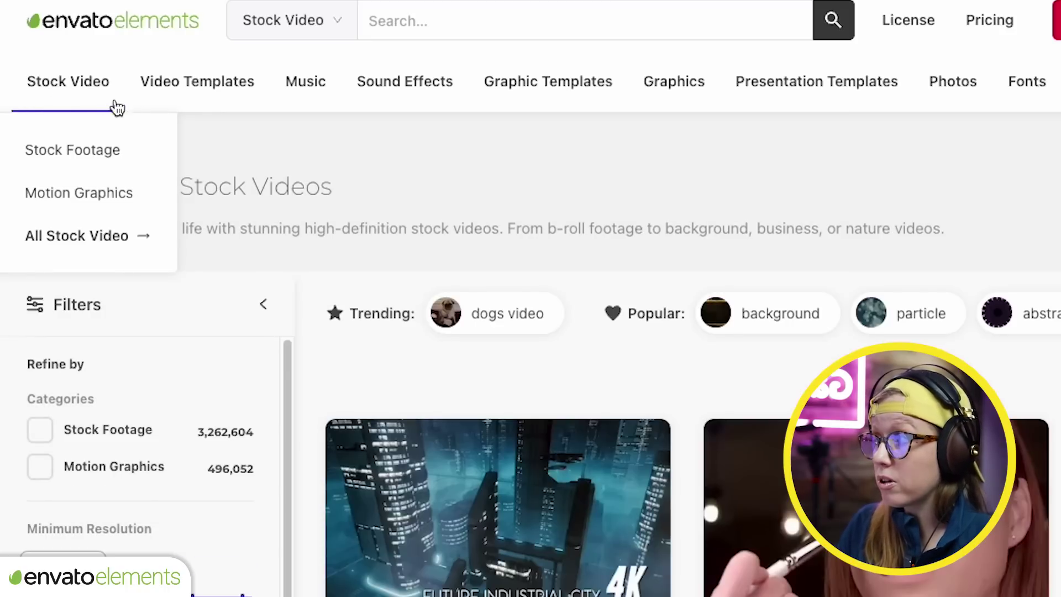
pyautogui.moveTo(217, 87)
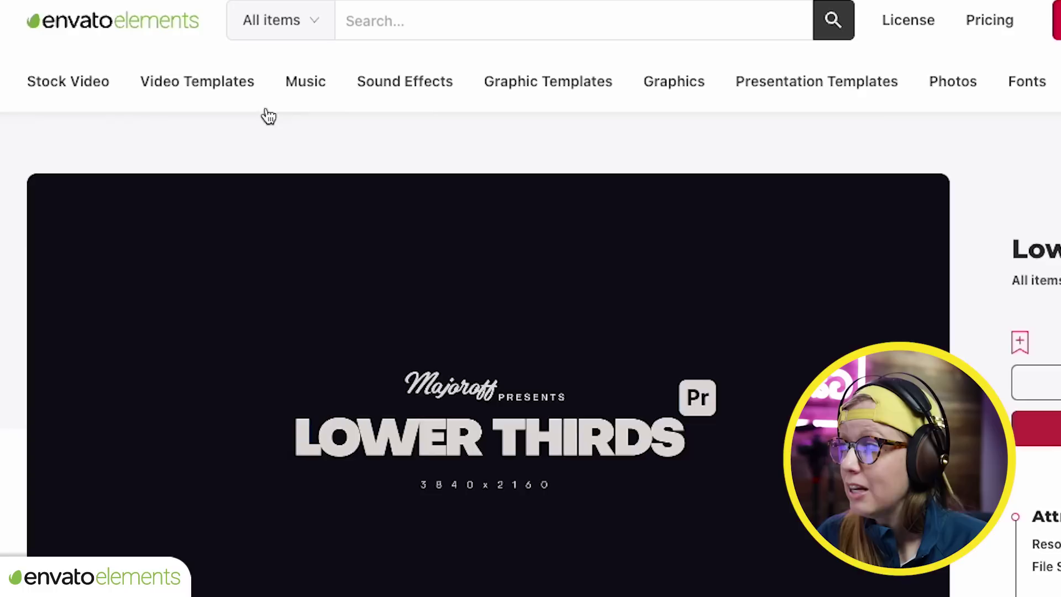
pyautogui.click(308, 97)
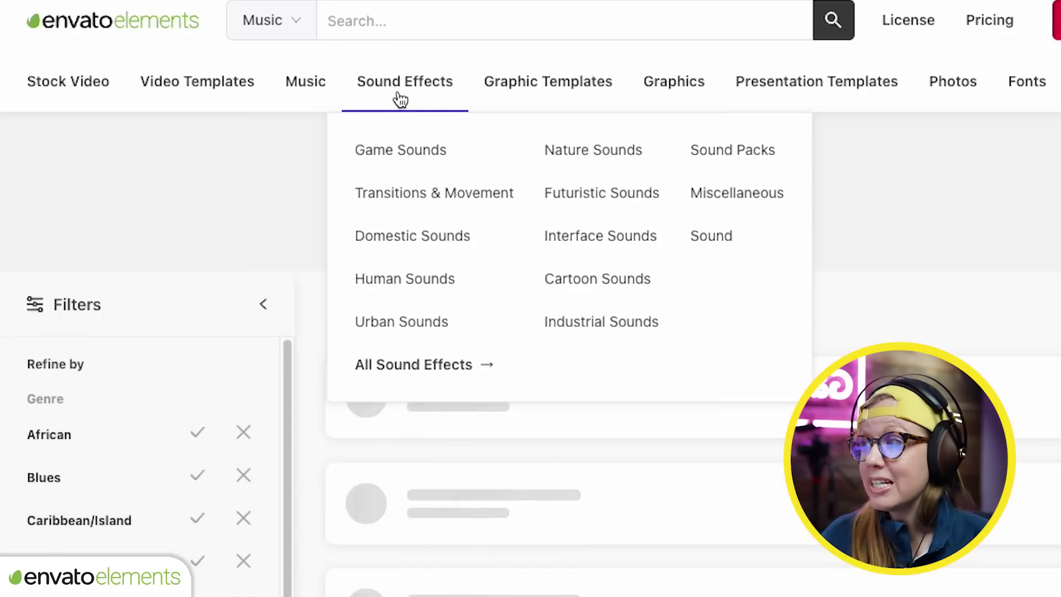
pyautogui.click(399, 96)
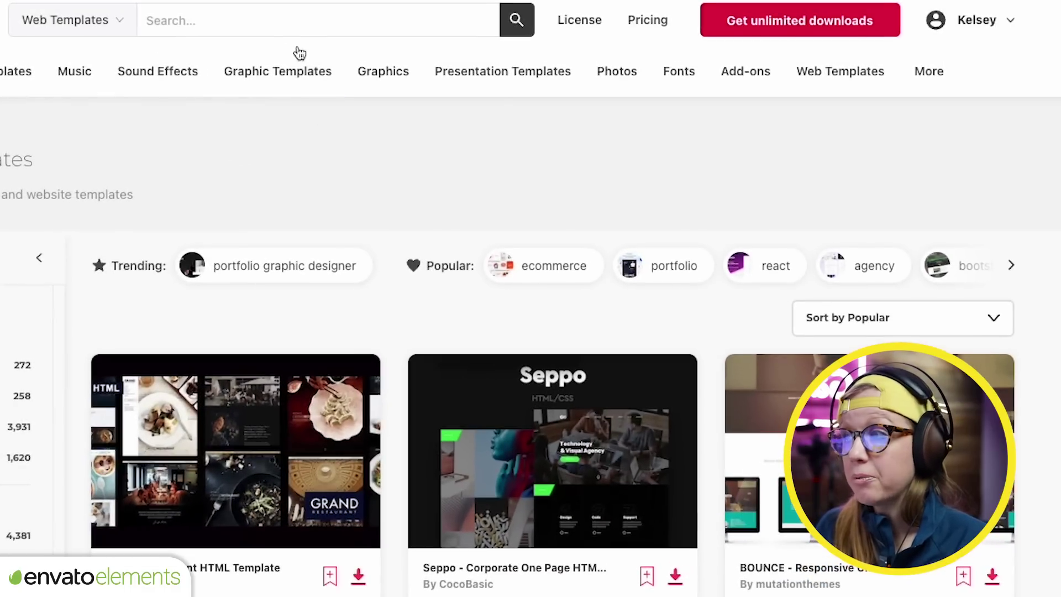
# - Filter Presentation Templates to Google Slides and open the Fushion - Business template
pyautogui.click(575, 63)
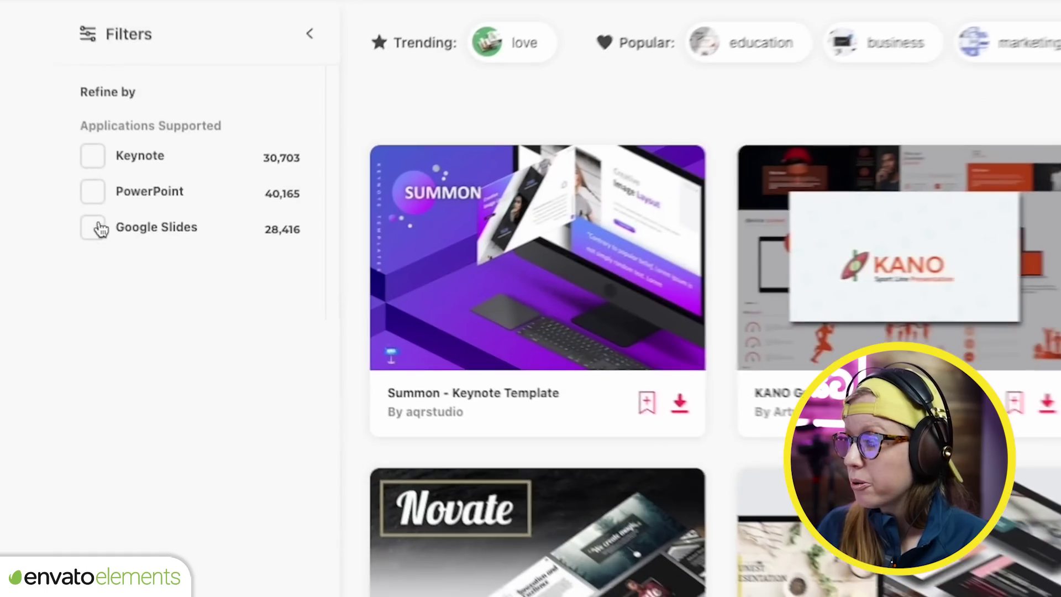
pyautogui.click(98, 228)
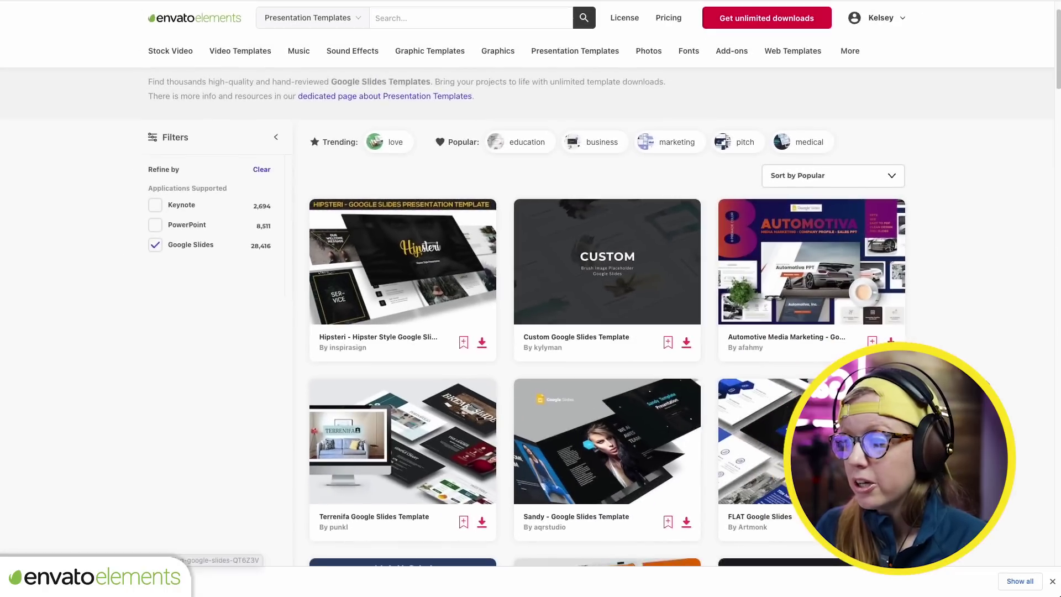
pyautogui.scroll(-10, 608, 315)
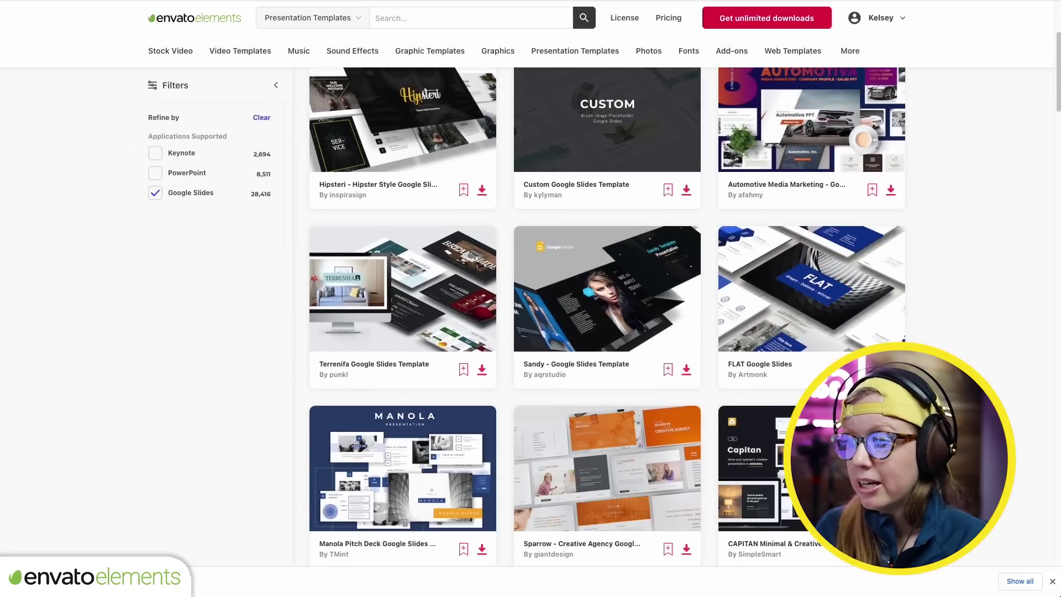
pyautogui.scroll(-6, 649, 363)
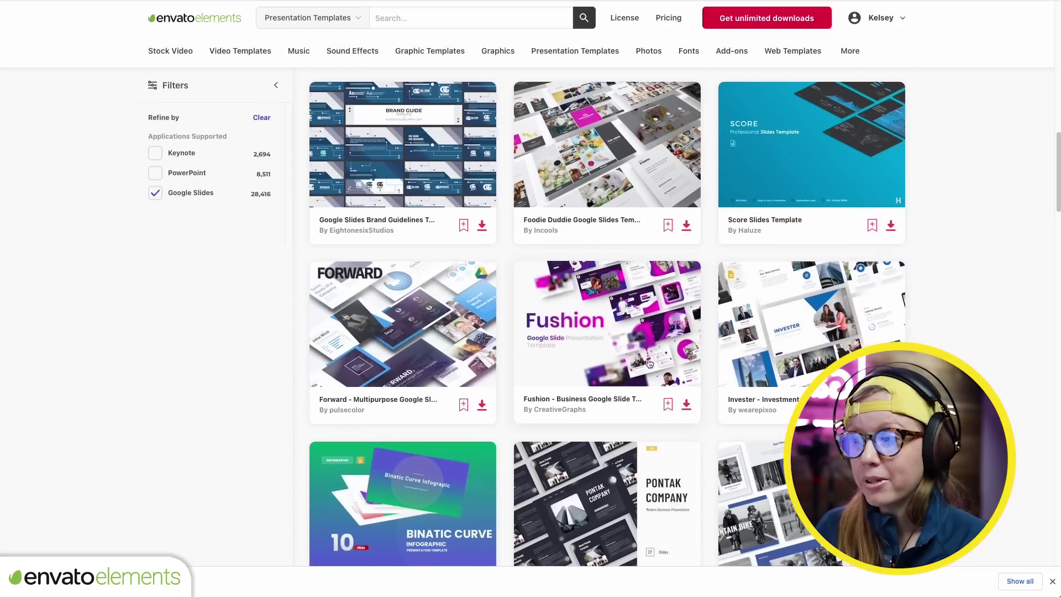
pyautogui.click(577, 399)
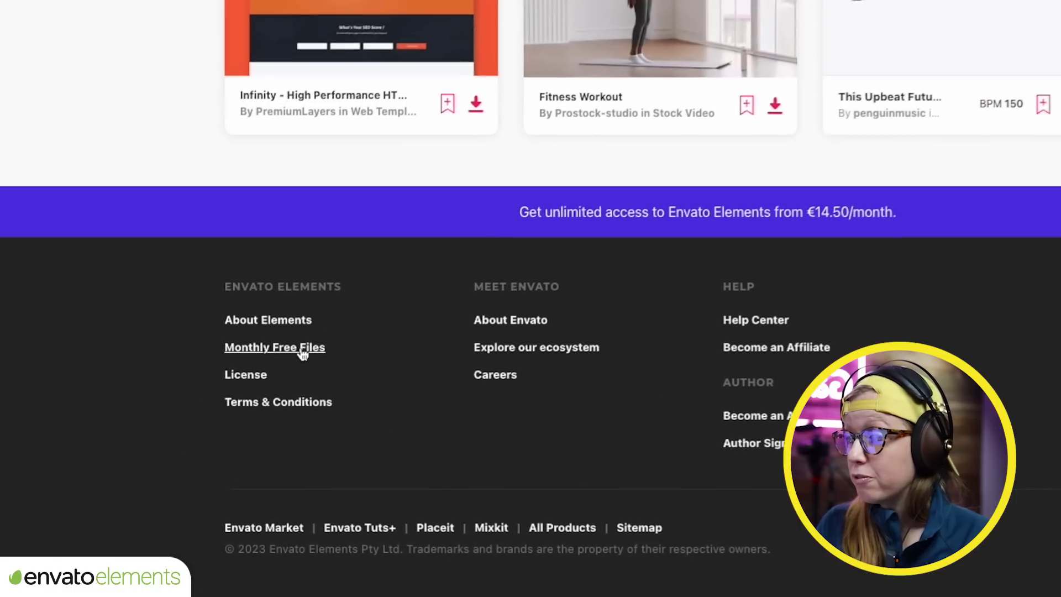
pyautogui.click(302, 352)
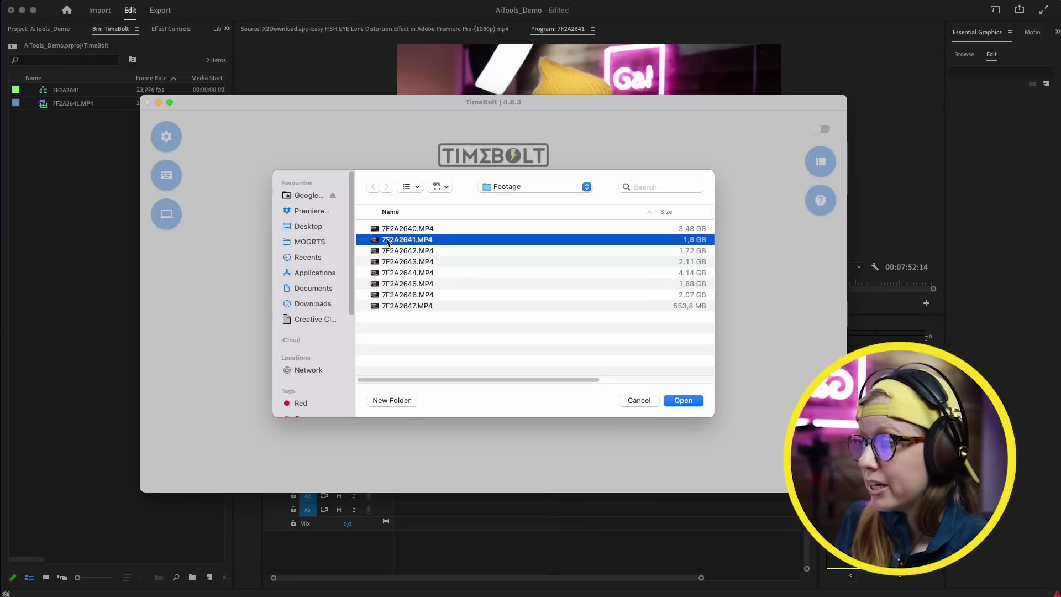
# - Load 7F2A2641.MP4, update silence detection at -30 dB, and save cuts as 7F2A2641.MP4.json
pyautogui.click(684, 401)
pyautogui.moveTo(844, 165); pyautogui.dragTo(828, 238)
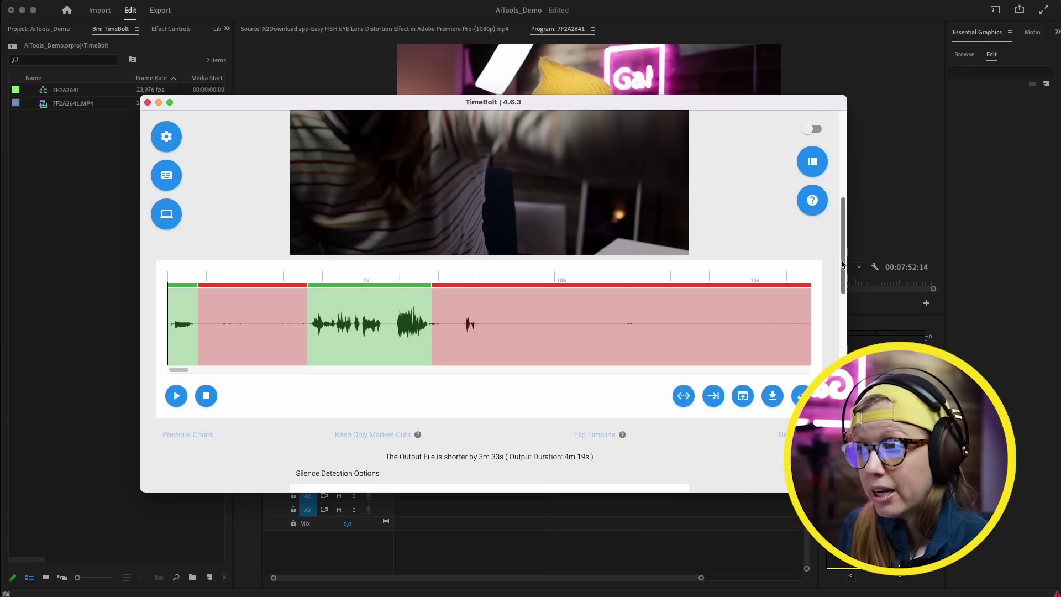
pyautogui.moveTo(842, 264); pyautogui.dragTo(834, 326)
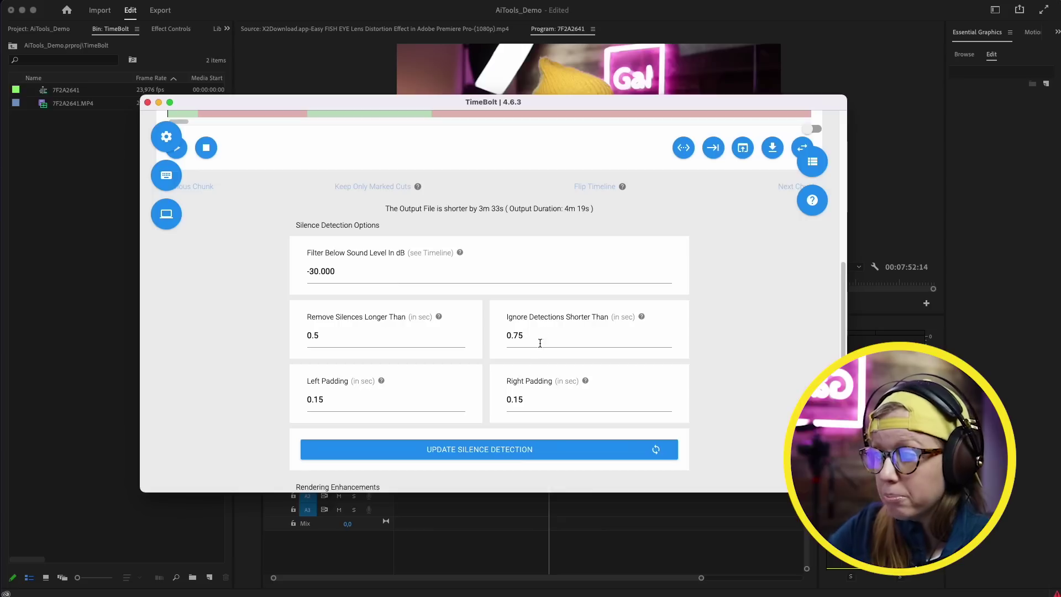
pyautogui.click(483, 448)
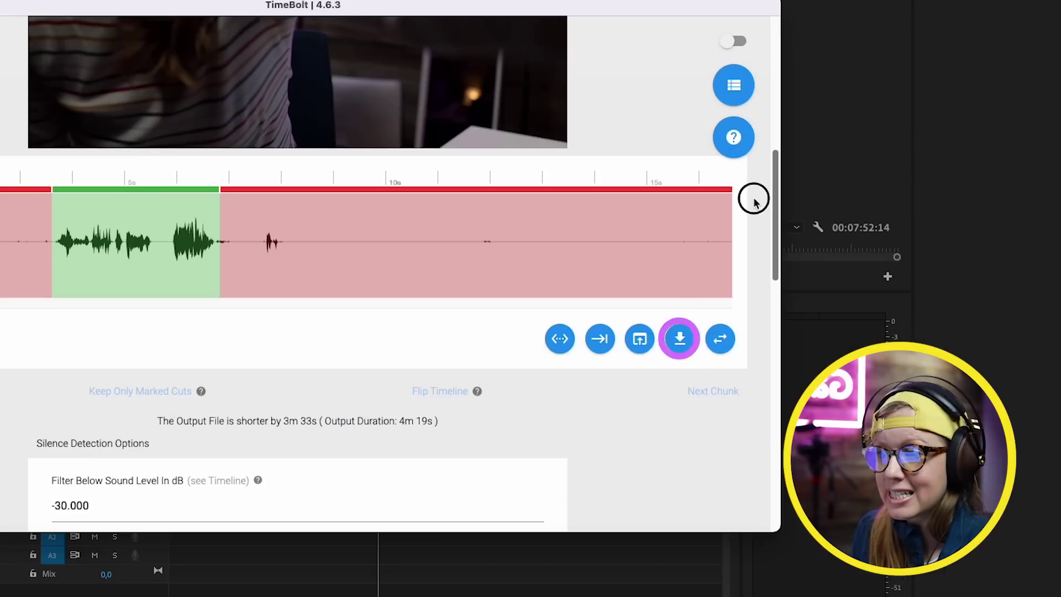
pyautogui.click(679, 338)
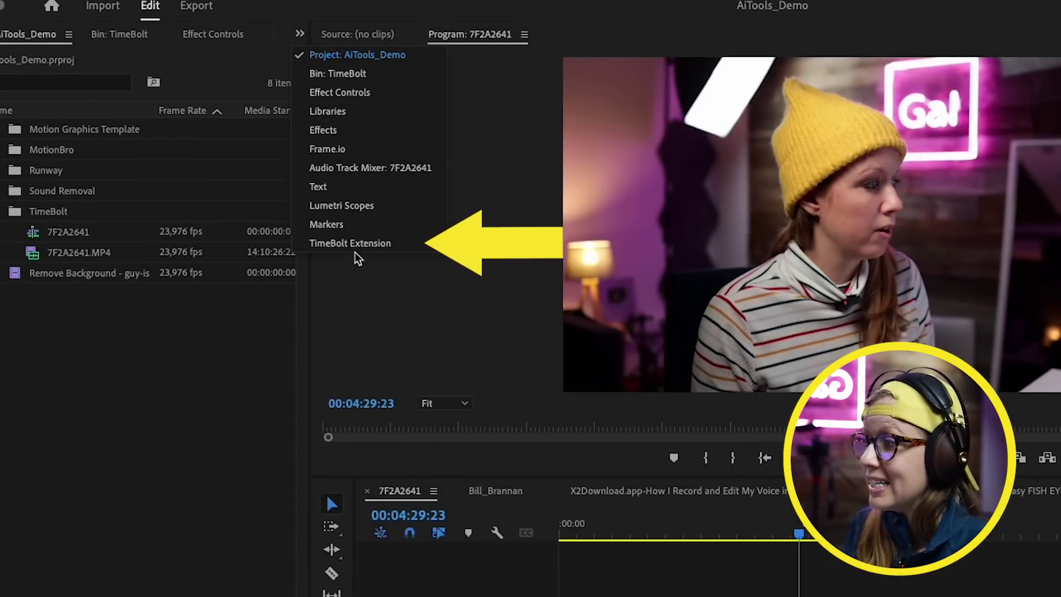
# - Apply 7F2A2641.MP4.json with 'Create cuts but don't delete' ticked, then ripple-delete one section
pyautogui.click(355, 242)
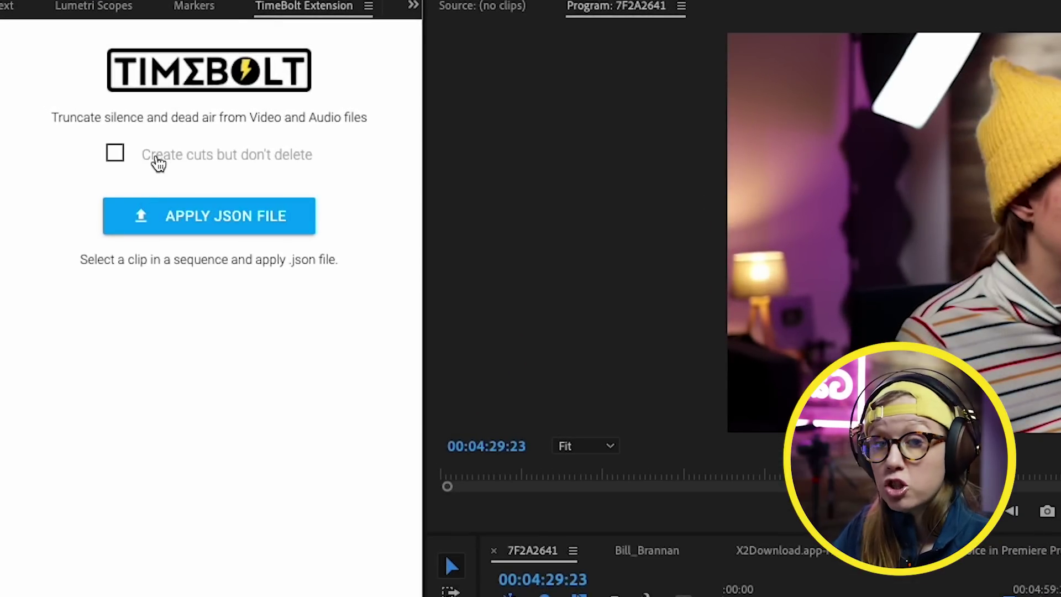
pyautogui.click(115, 158)
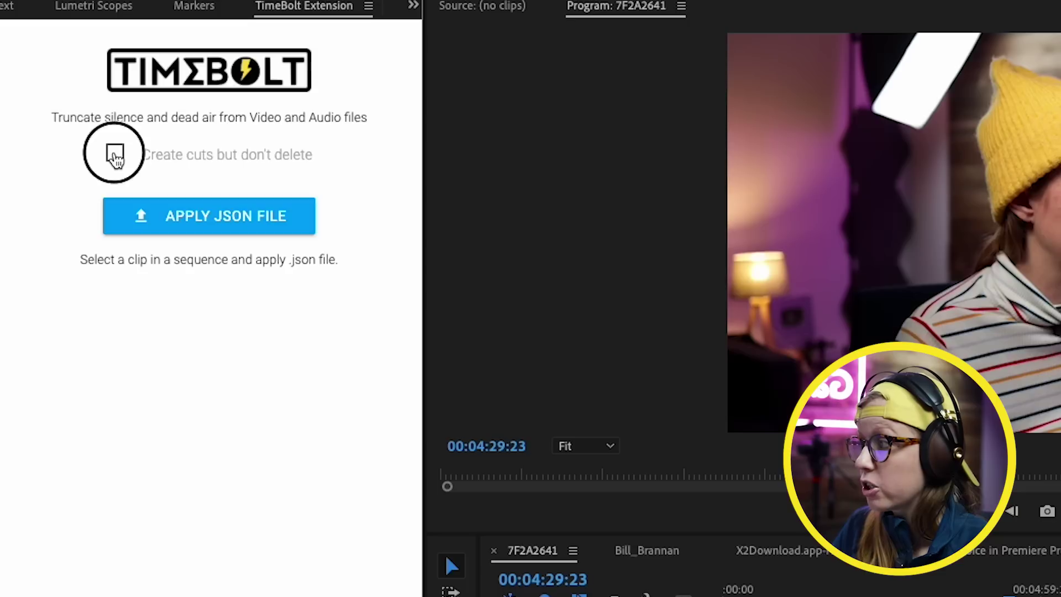
pyautogui.click(214, 223)
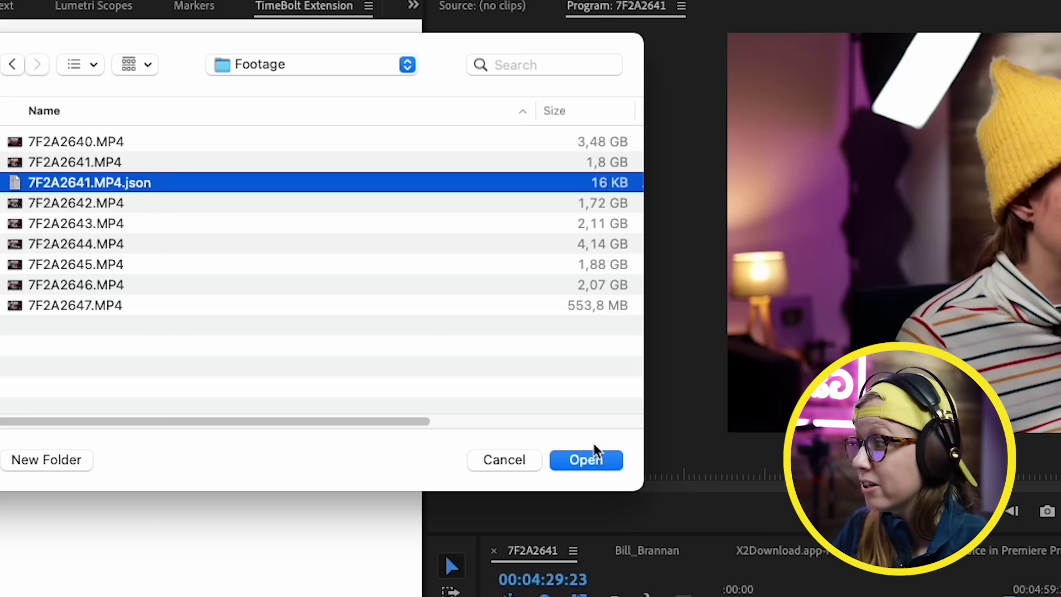
pyautogui.click(594, 456)
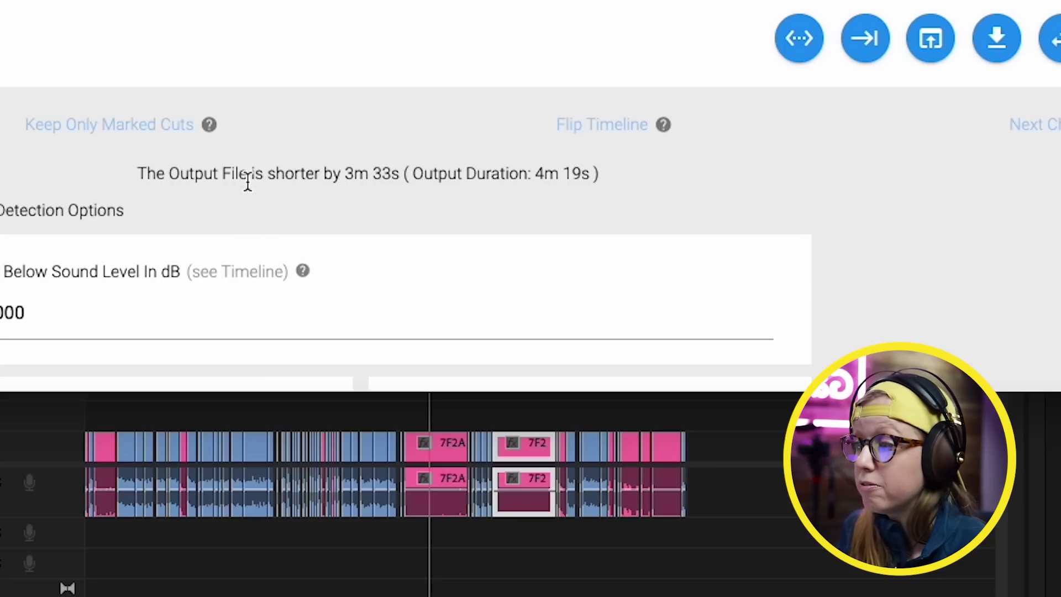
pyautogui.moveTo(348, 176); pyautogui.dragTo(374, 179)
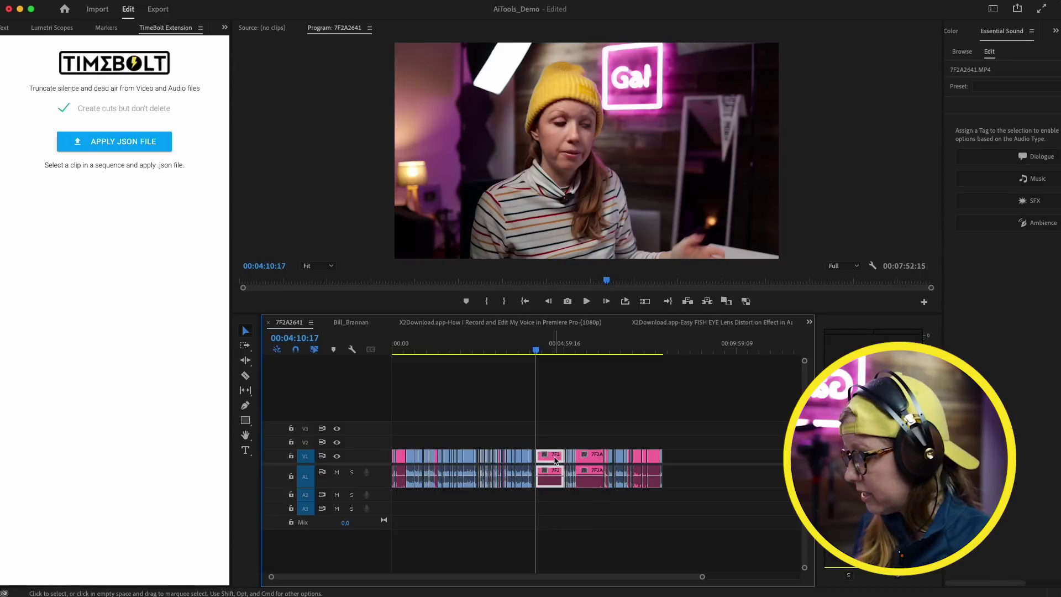
pyautogui.hotkey('shift', 'Delete')
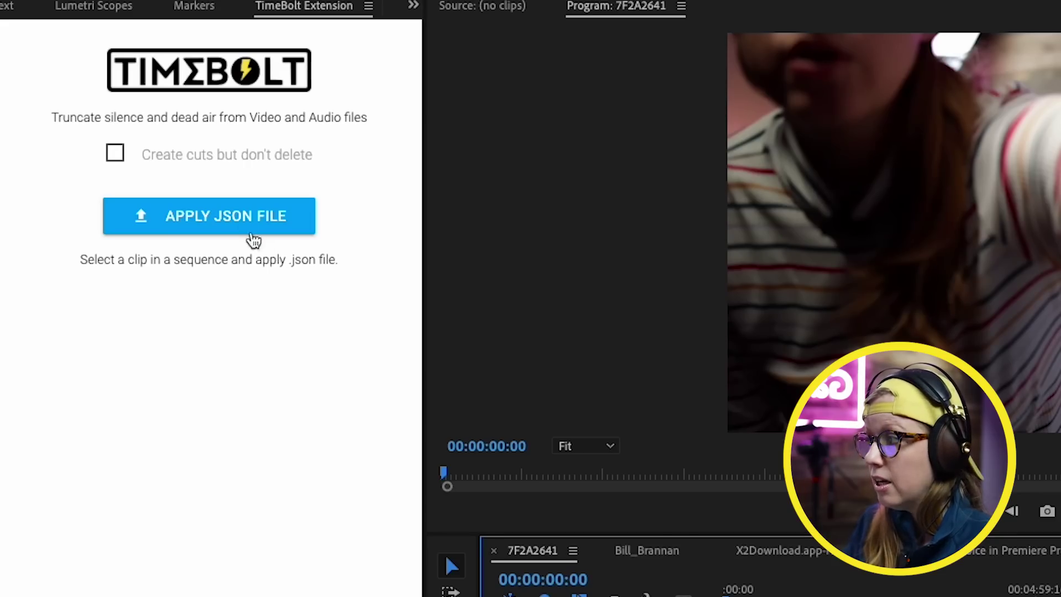
# - Reapply 7F2A2641.MP4.json with deletion on, cutting the sequence to 00:05:06:02, and select the first clip
pyautogui.click(237, 229)
pyautogui.click(108, 188)
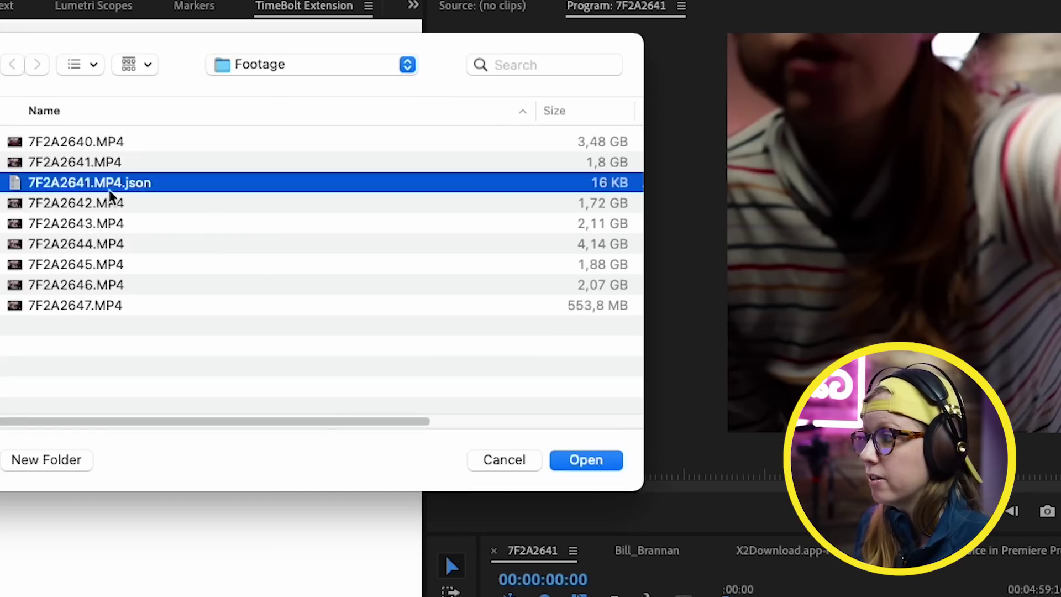
pyautogui.click(569, 460)
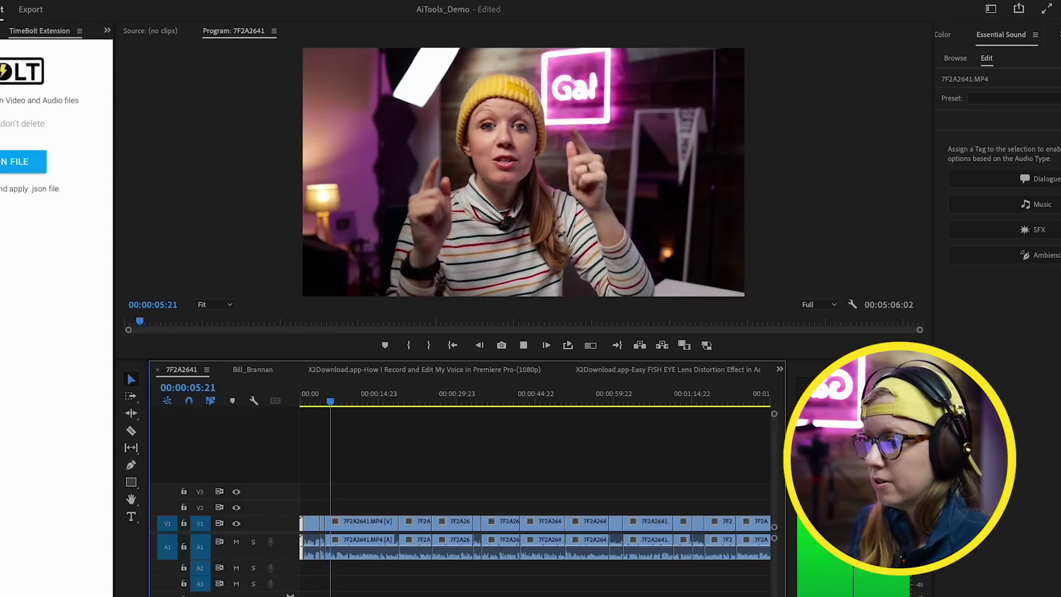
pyautogui.press('=')
pyautogui.click(312, 520)
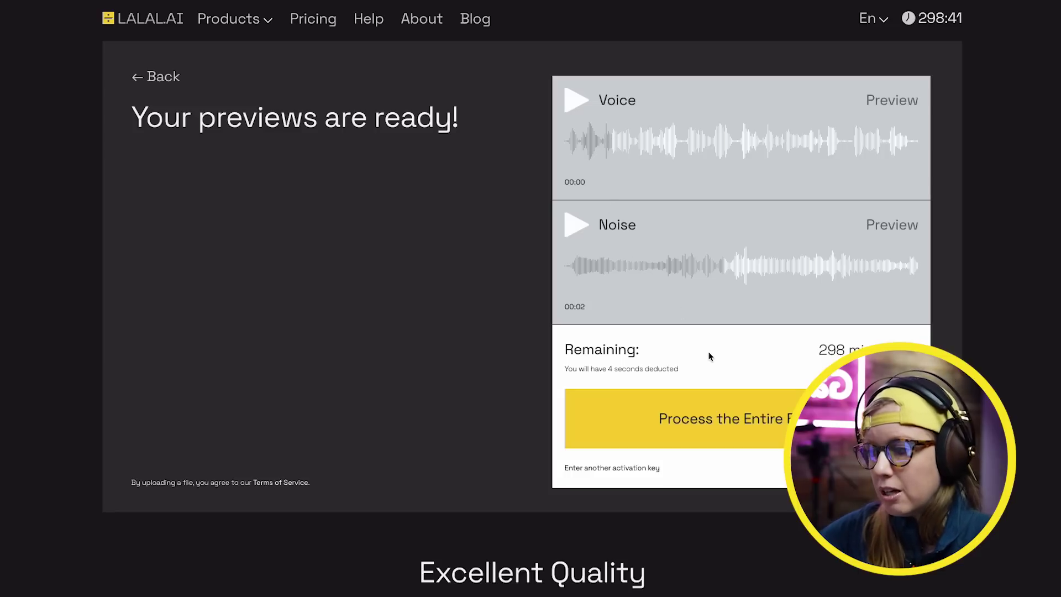
# - Go back from the Voice and Noise previews to LALAL.AI's upload page
pyautogui.click(153, 80)
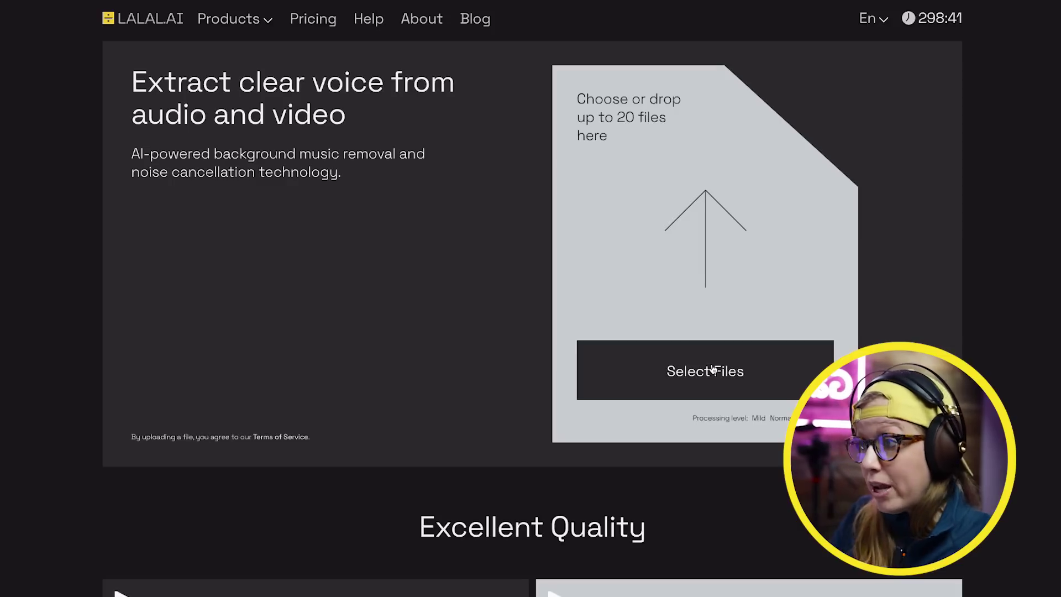
# - Upload grandpa_1.wav from Sample Clips to LALAL.AI and play the original recording
pyautogui.click(699, 264)
pyautogui.click(485, 329)
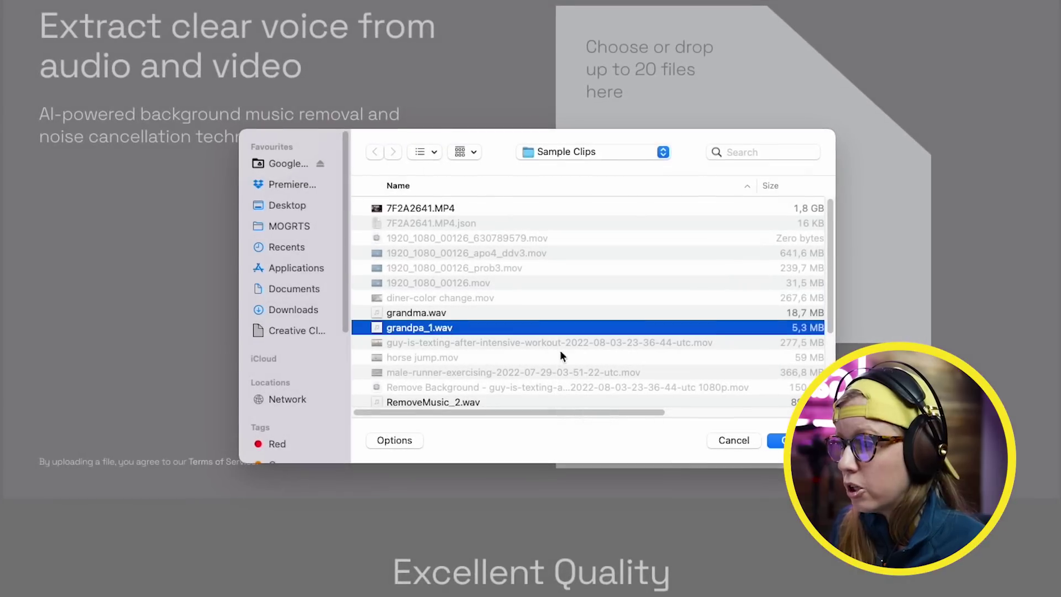
pyautogui.click(785, 440)
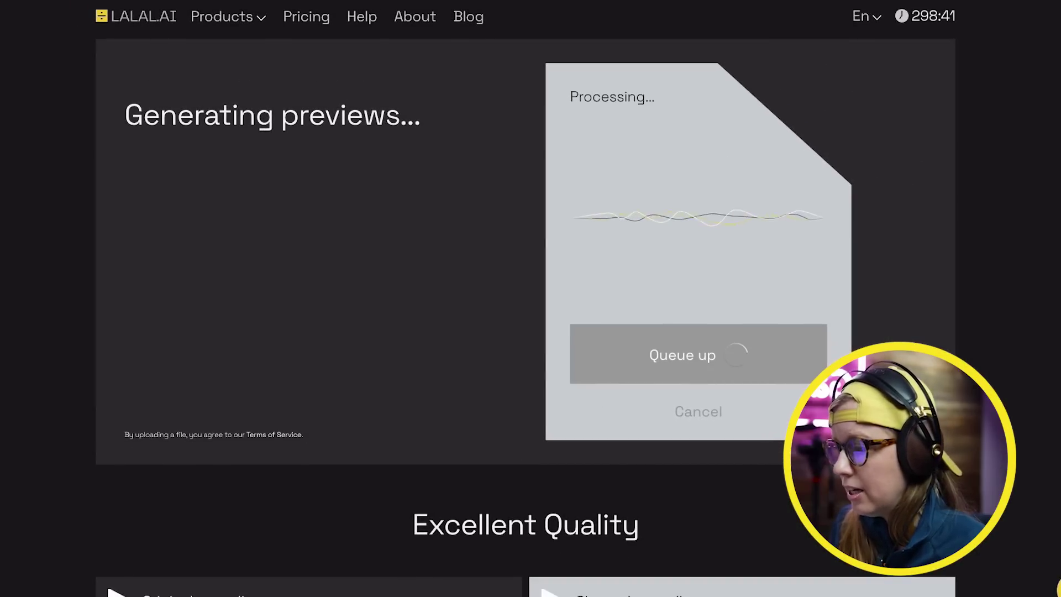
pyautogui.click(476, 239)
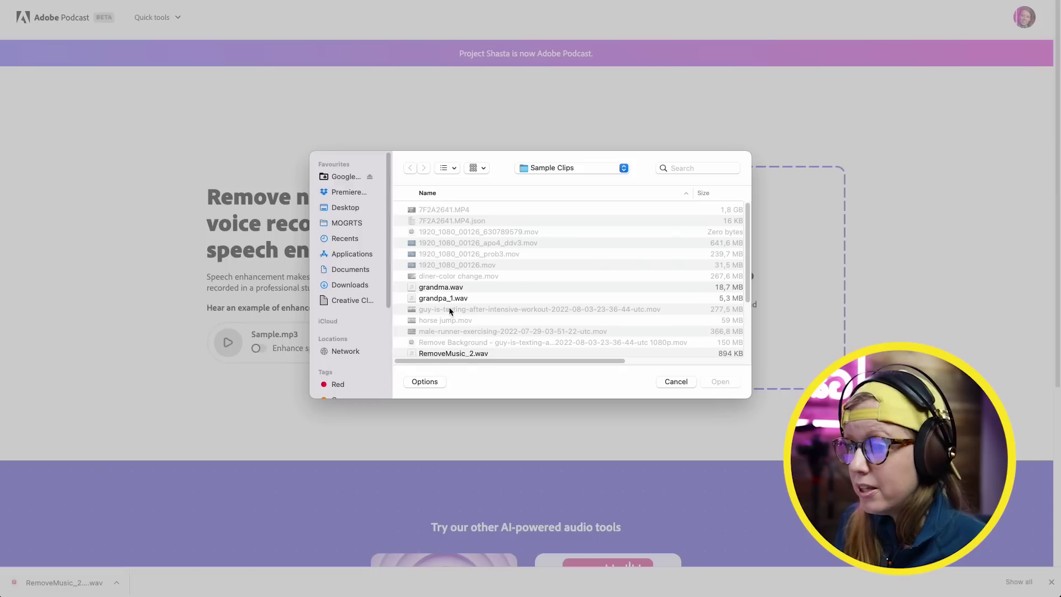
# - Upload grandpa_1.wav to Adobe Podcast and play its enhanced version
pyautogui.click(457, 300)
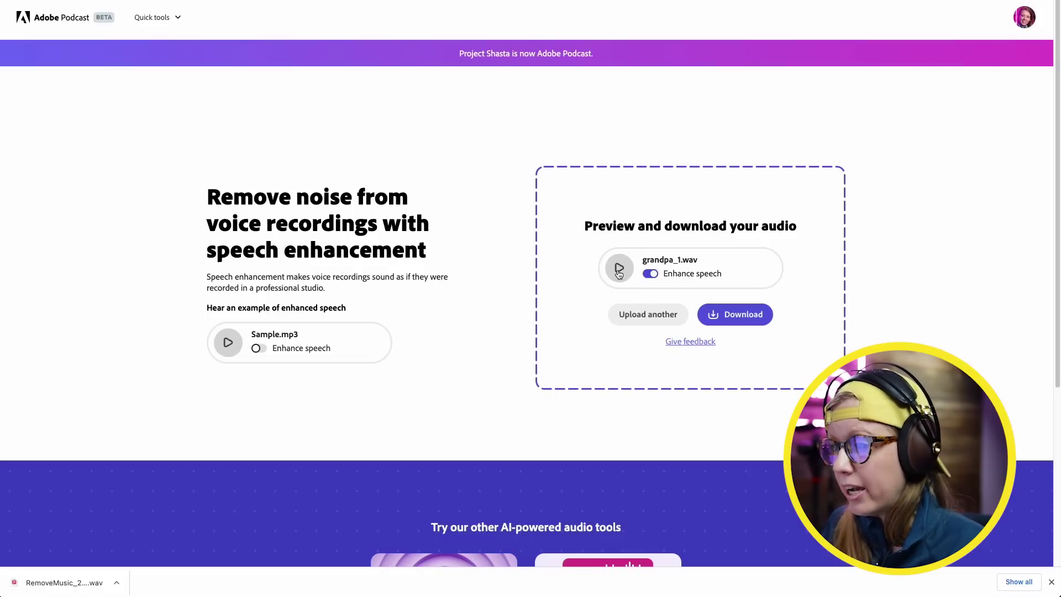
pyautogui.click(619, 269)
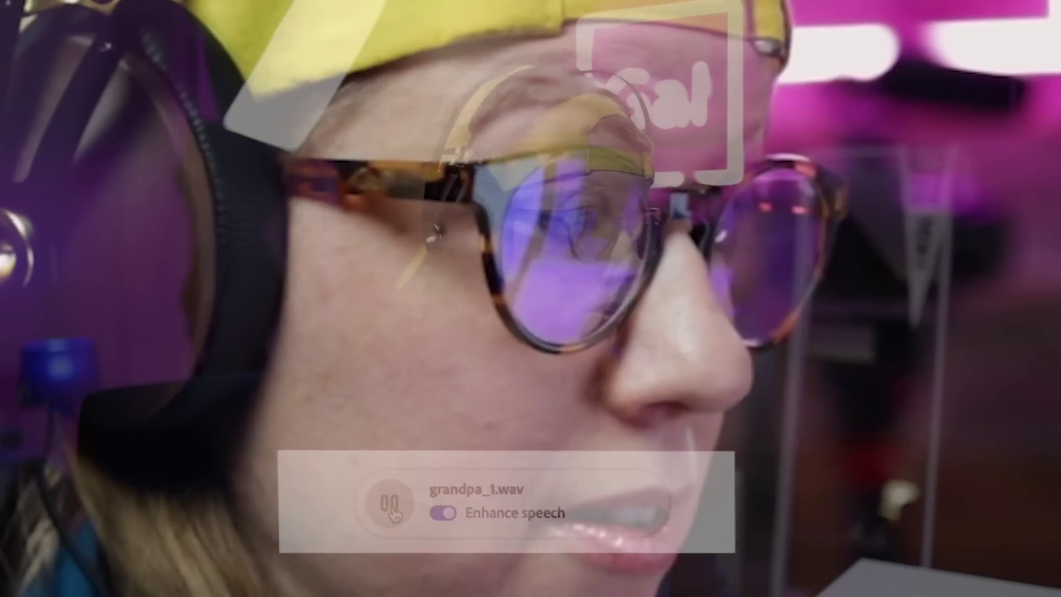